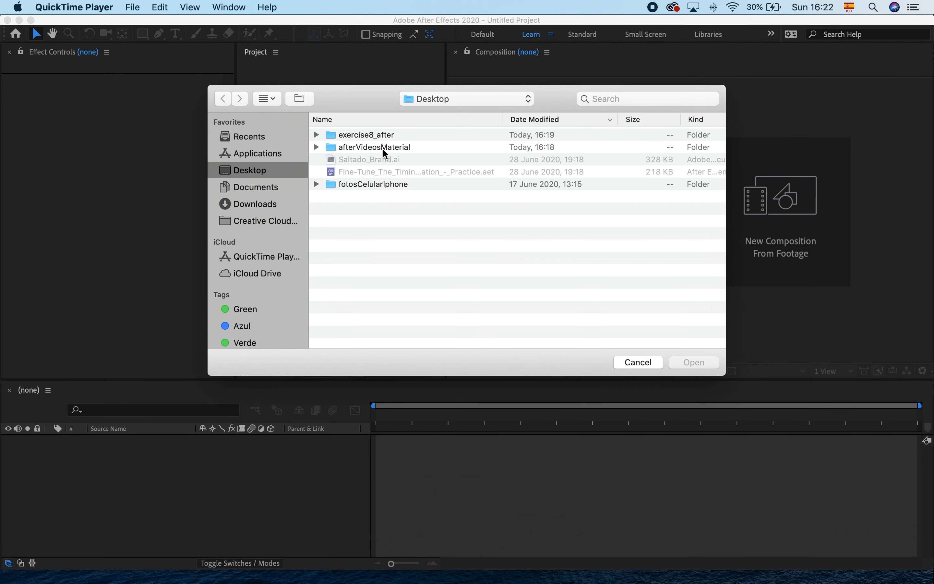
Step: Play the reference video result_animation.mp4 from the exercise8_after folder through to its end, and close it
double_click(377, 138)
double_click(369, 136)
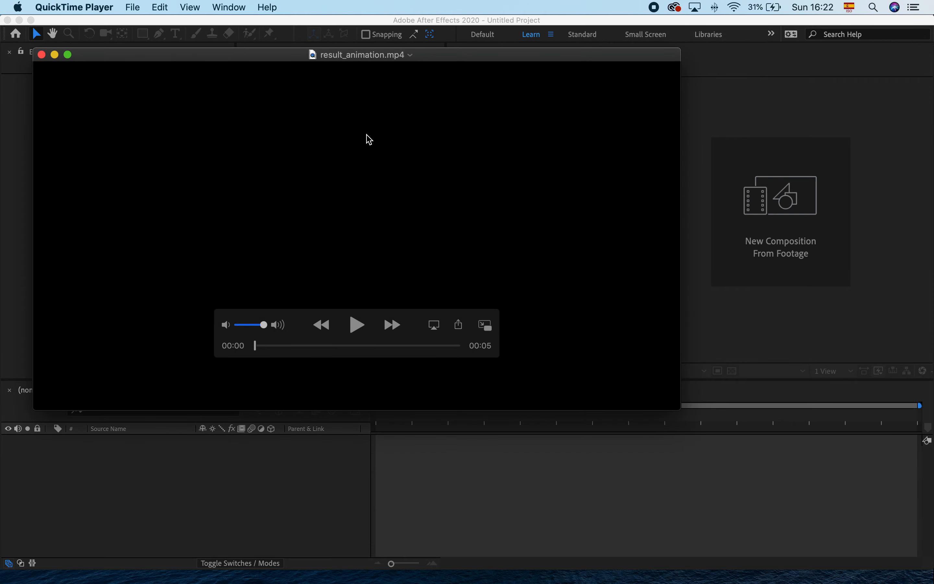
left_click(357, 325)
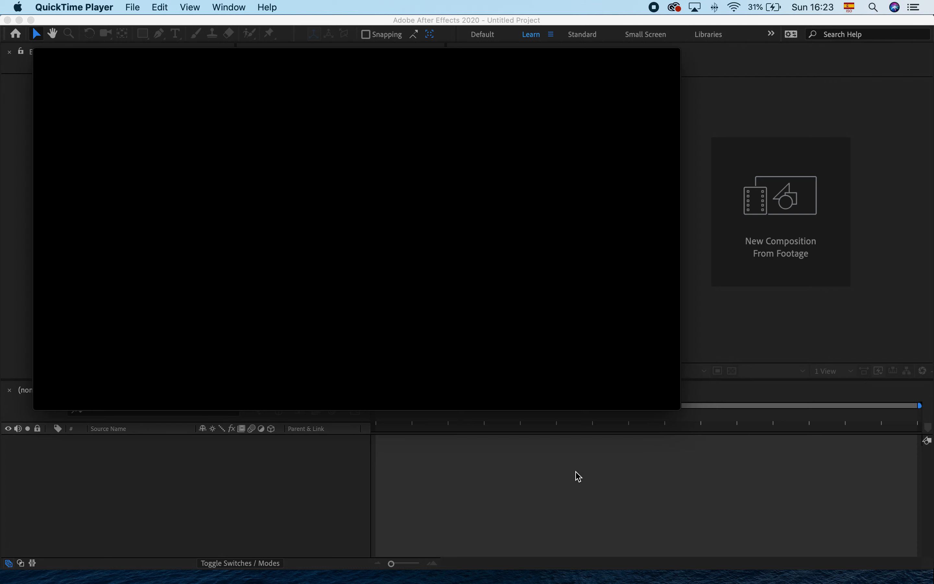
mouse_move(177, 188)
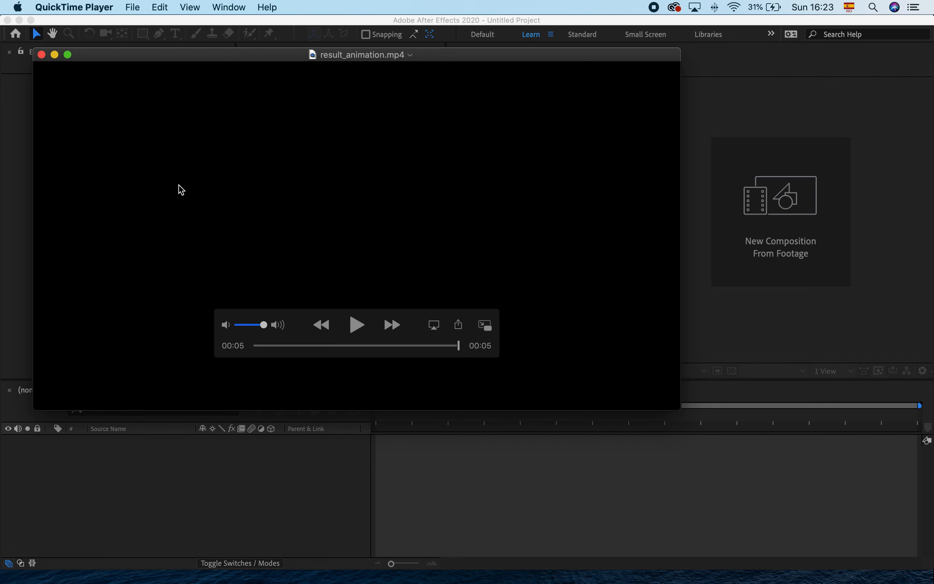
left_click(42, 55)
Step: Switch to After Effects, create a new project and import exercise8_after/Saltado_Brand.ai as Composition - Retain Layer Sizes
left_click(132, 189)
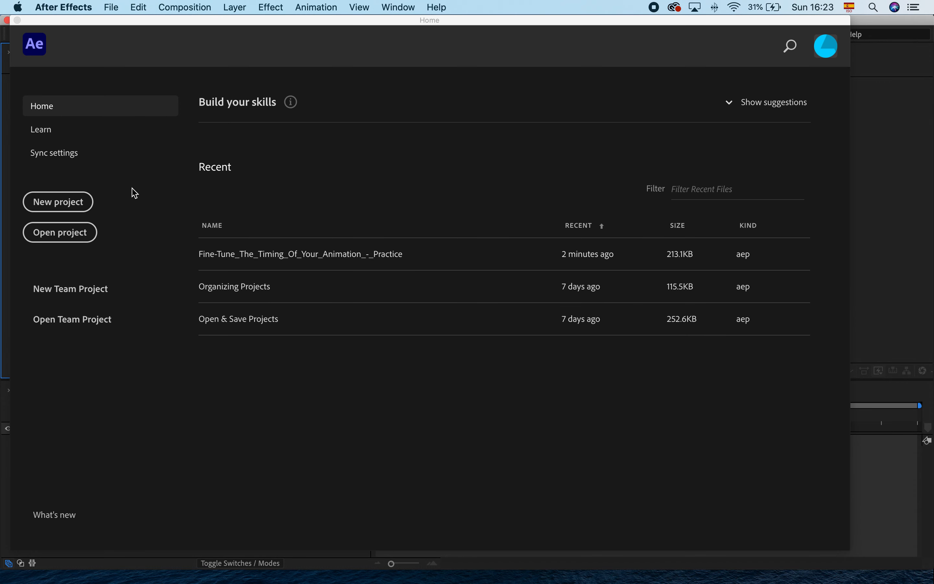
left_click(72, 206)
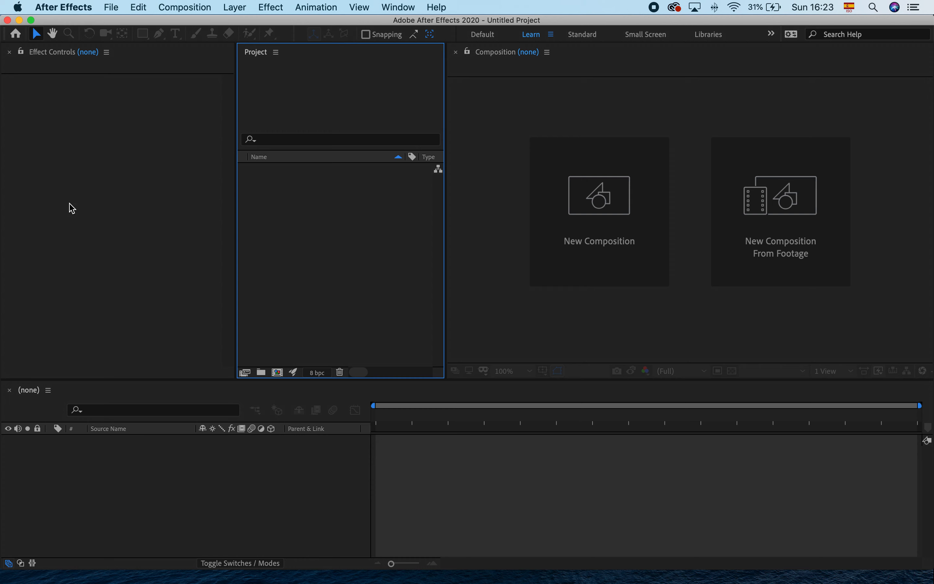
left_click(800, 208)
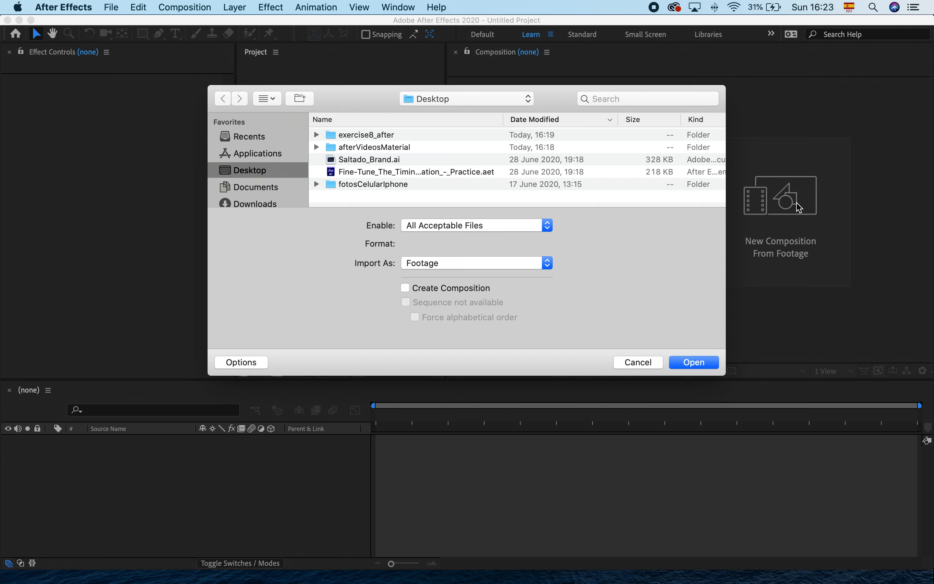
left_click(365, 136)
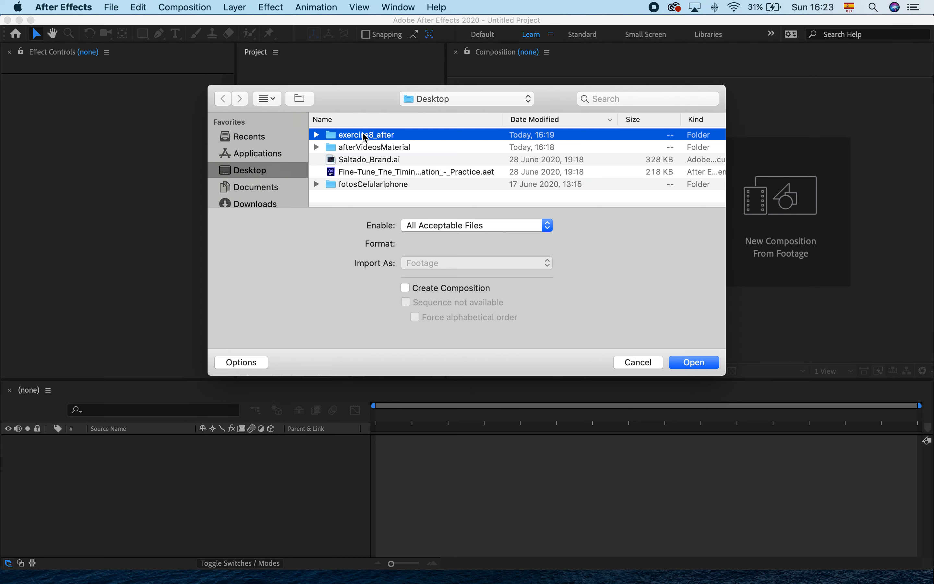
double_click(365, 136)
left_click(363, 150)
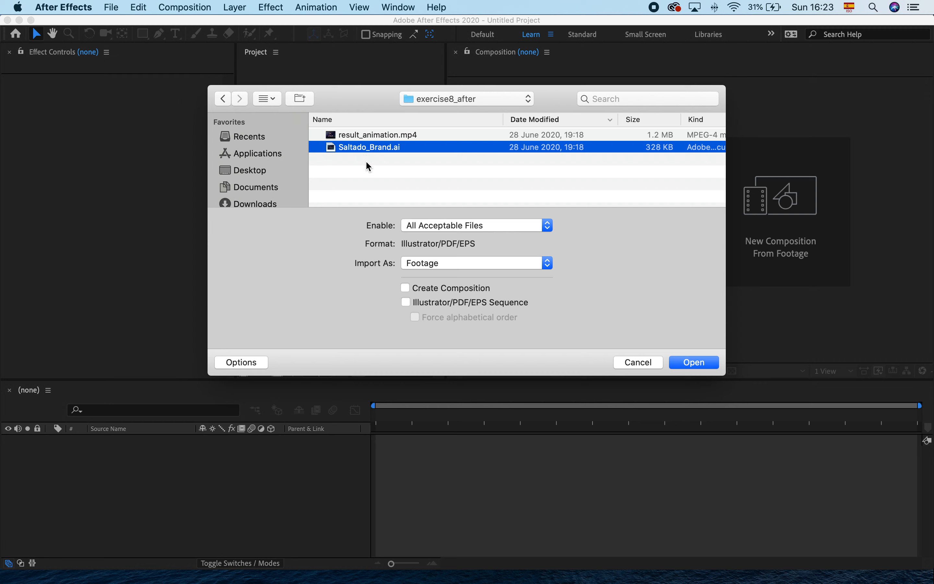
left_click(481, 264)
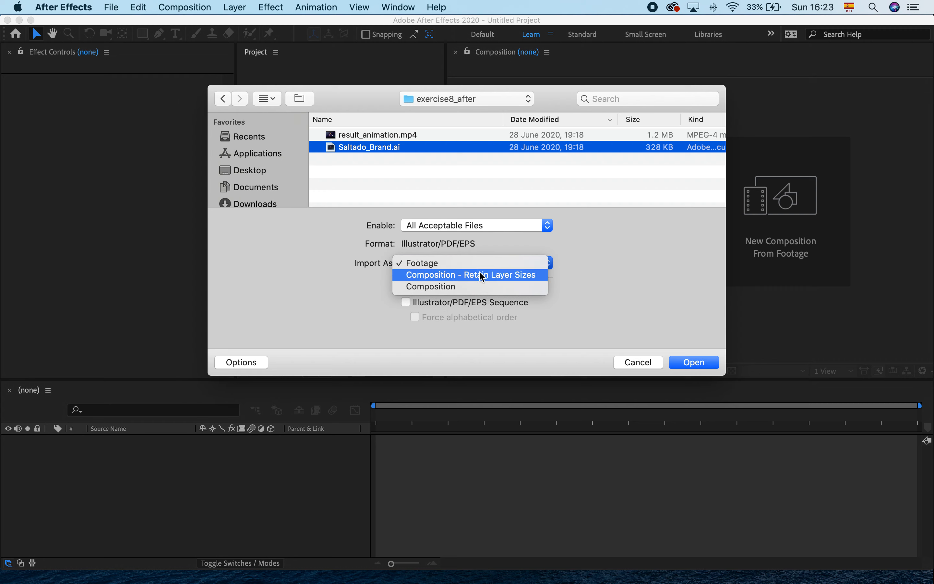
left_click(482, 275)
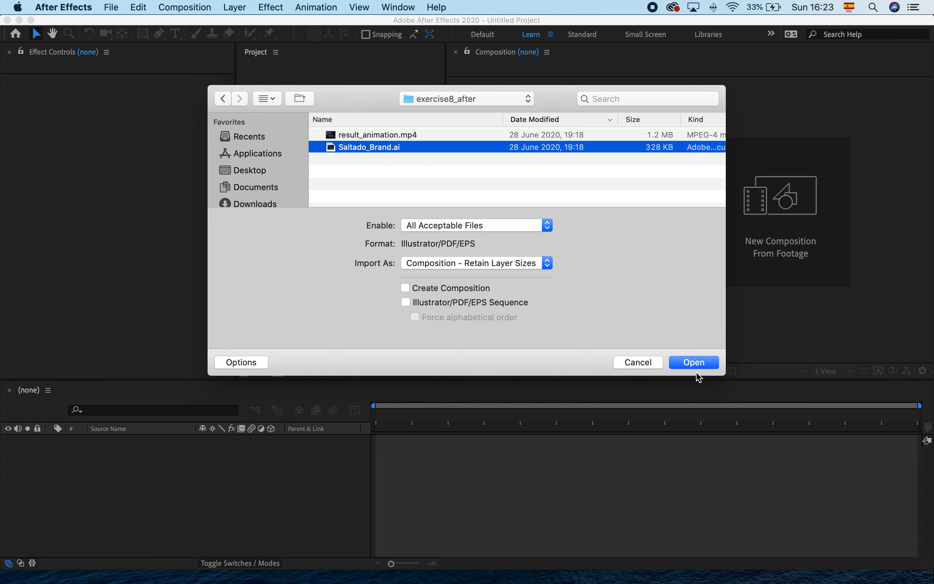
left_click(701, 364)
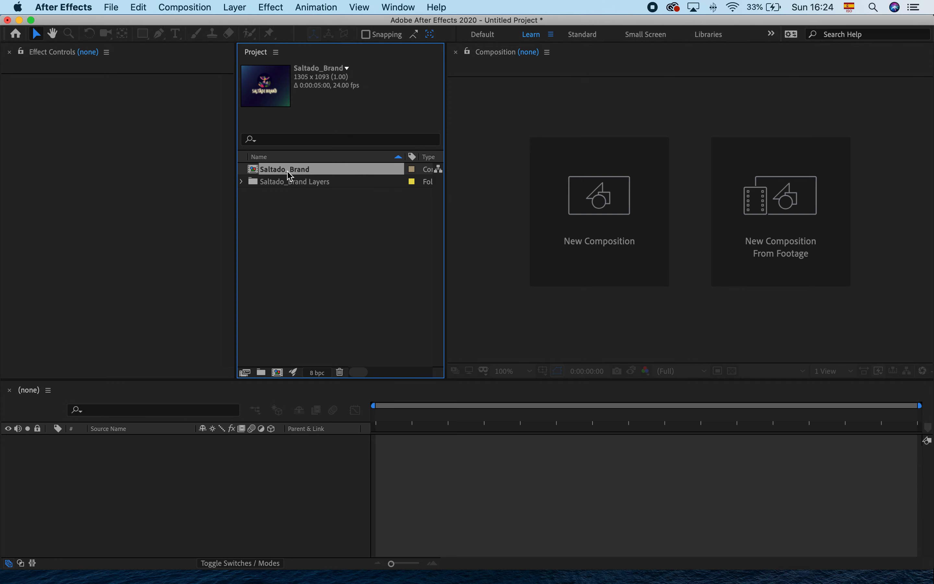
Step: Open the Saltado_Brand composition and preview its playback, stopping near the four-second mark
double_click(255, 172)
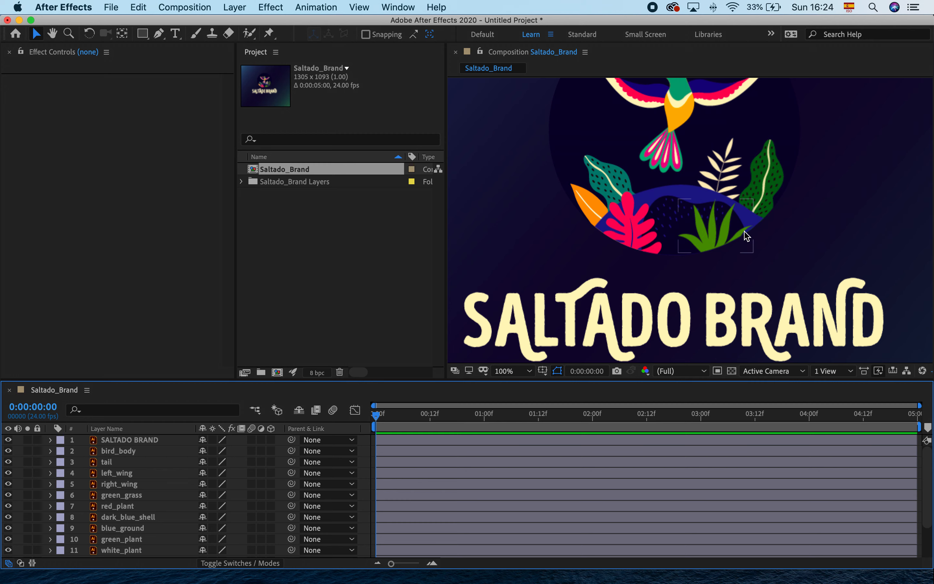
key("space")
key("space")
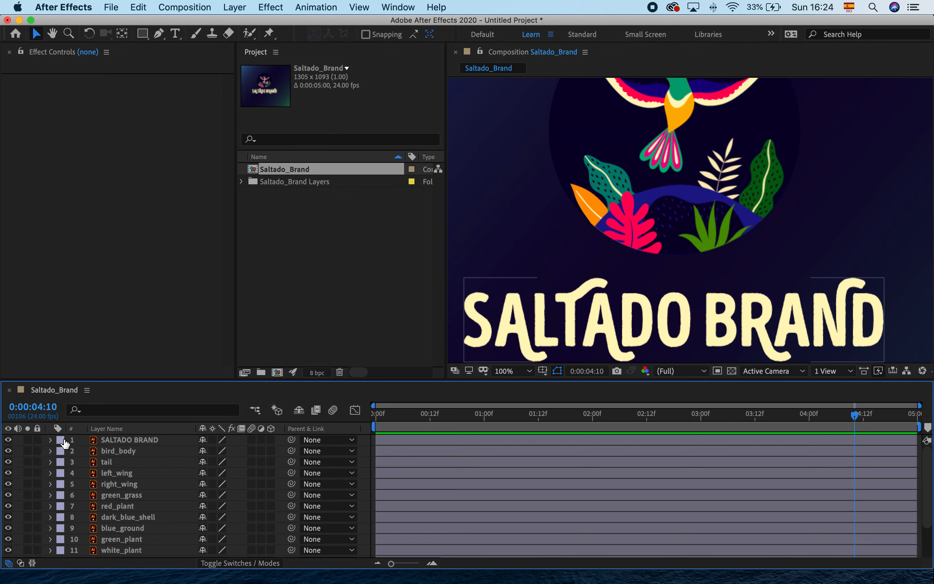
Step: Toggle the visibility of the SALTADO BRAND and bird_body layers off and back on to identify their artwork
left_click(7, 441)
left_click(8, 441)
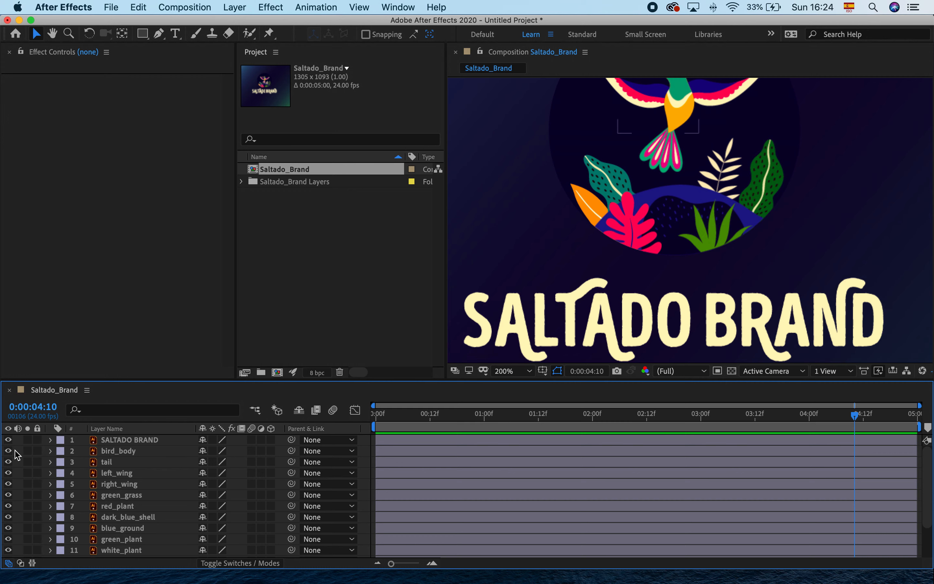
left_click(10, 451)
left_click(11, 451)
Step: Select the SALTADO BRAND layer, examine the logo artwork at different magnifications and look through the layer list
left_click(130, 442)
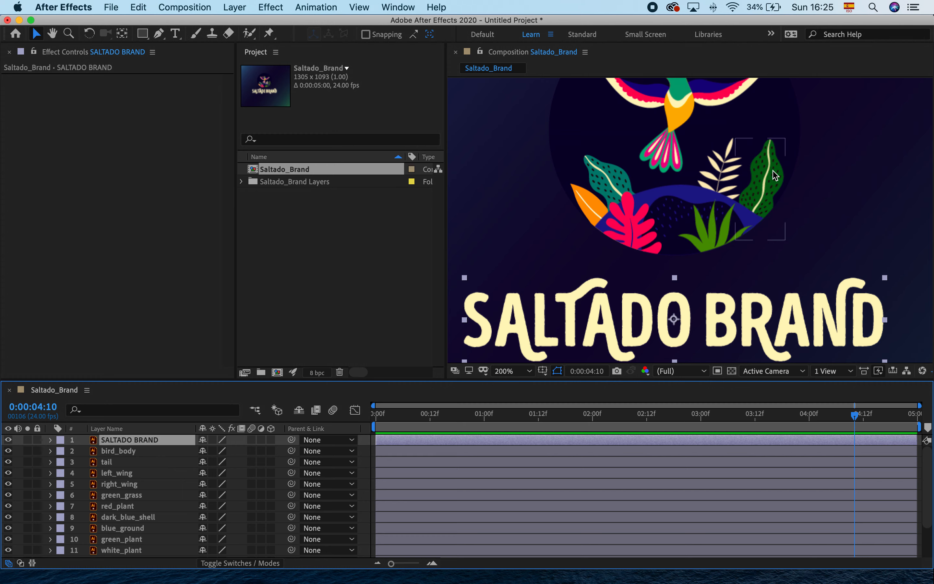
key("period")
key("period")
key("comma")
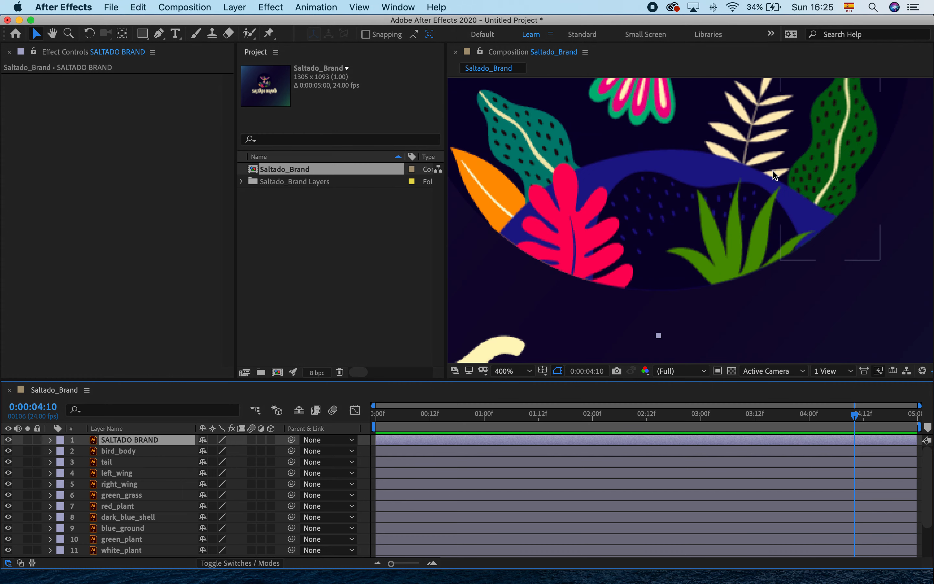
key("comma")
key("comma")
key("comma")
key("period")
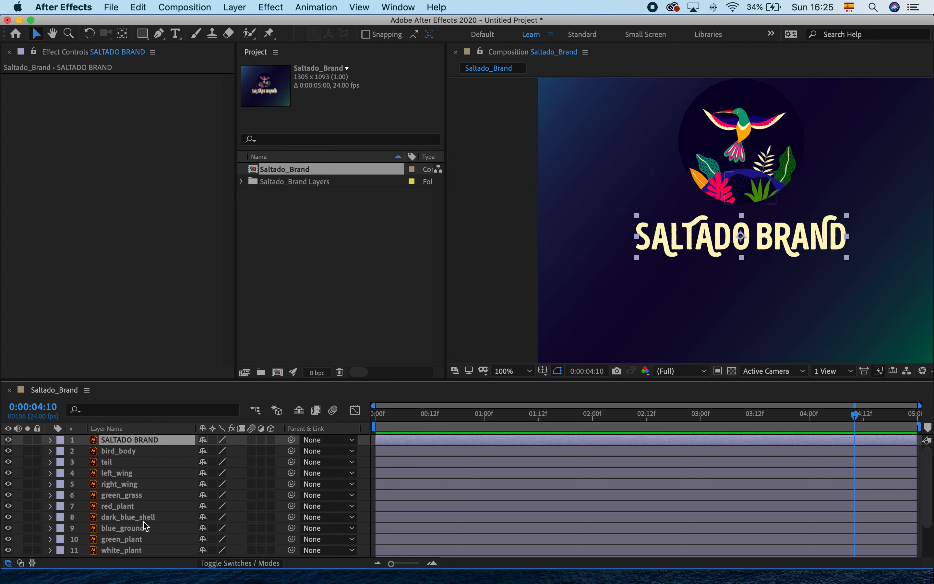
scroll(145, 526, "down", 4)
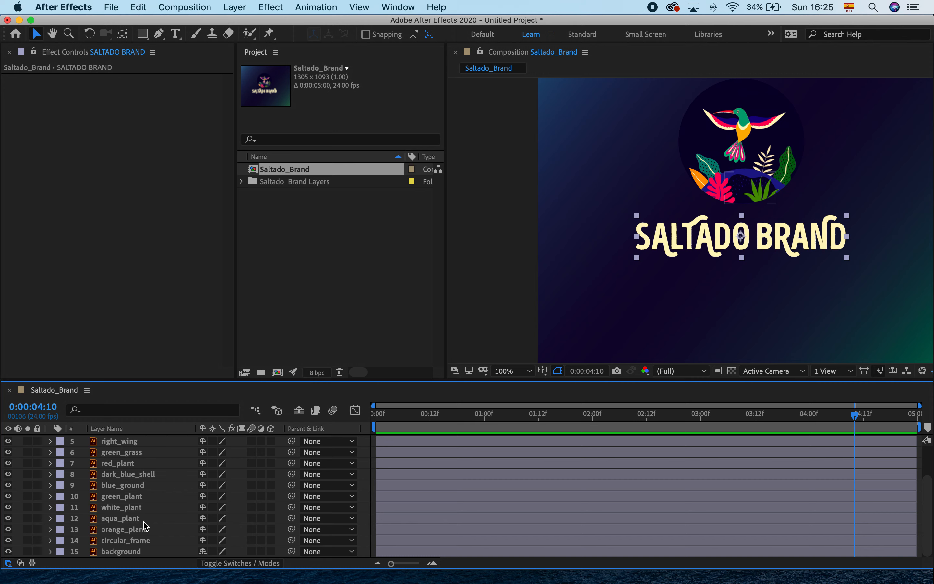
Step: Assign the Red label colour to the four bird layers, from bird_body to right_wing
scroll(146, 480, "up", 3)
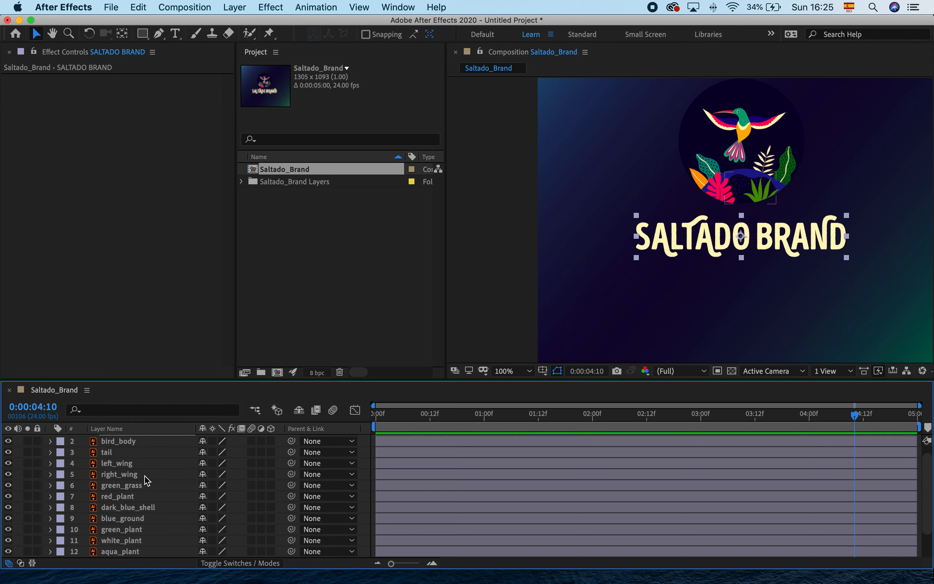
left_click(130, 442)
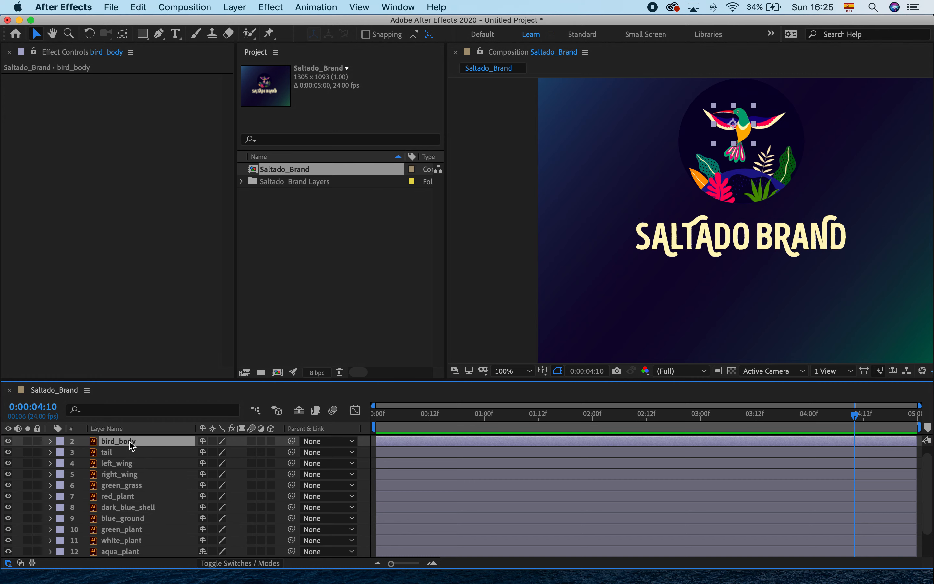
left_click(130, 474, "shift")
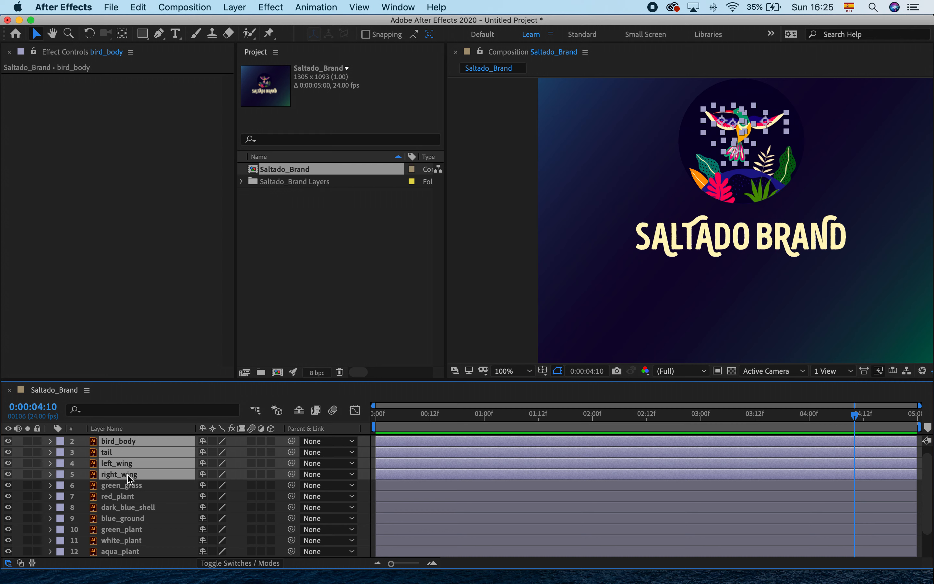
left_click(61, 475)
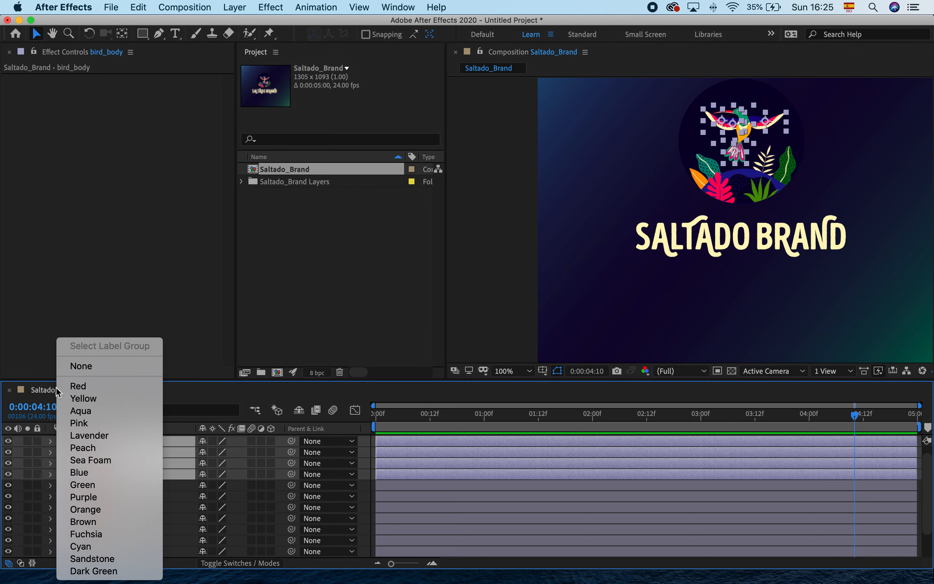
left_click(70, 386)
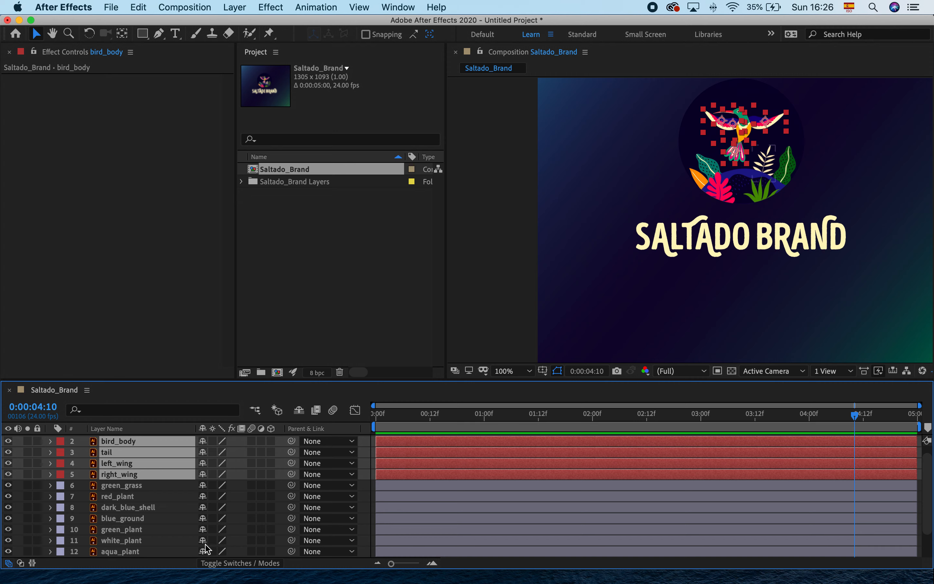
Step: Assign the Aqua label colour to the plant and ground layers, from green_grass to orange_plant
scroll(180, 537, "down", 3)
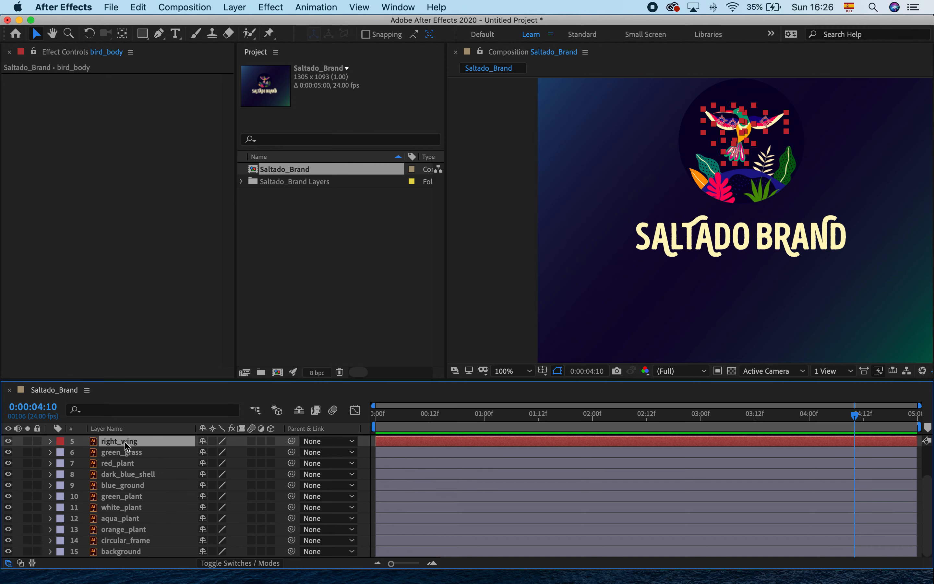
left_click(128, 453)
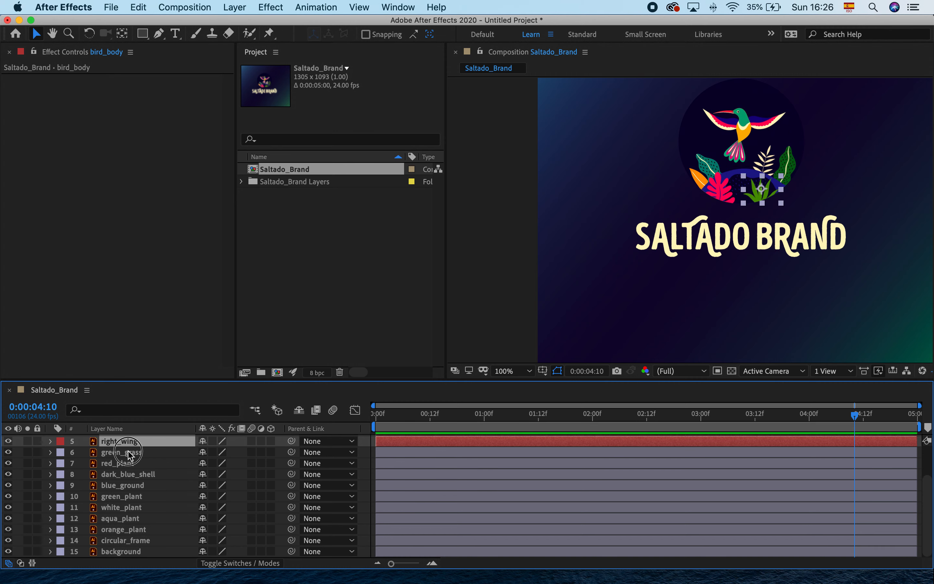
left_click(142, 532, "shift")
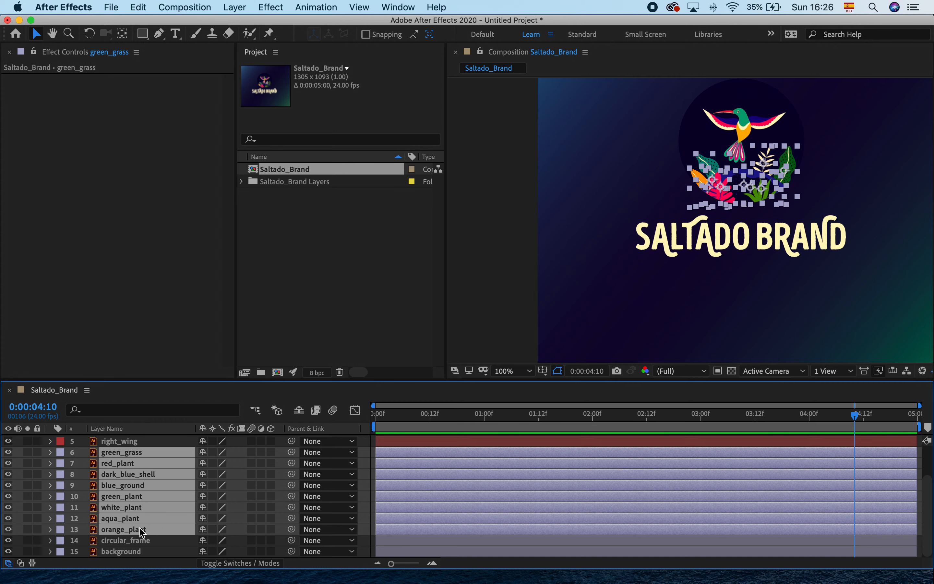
left_click(61, 530)
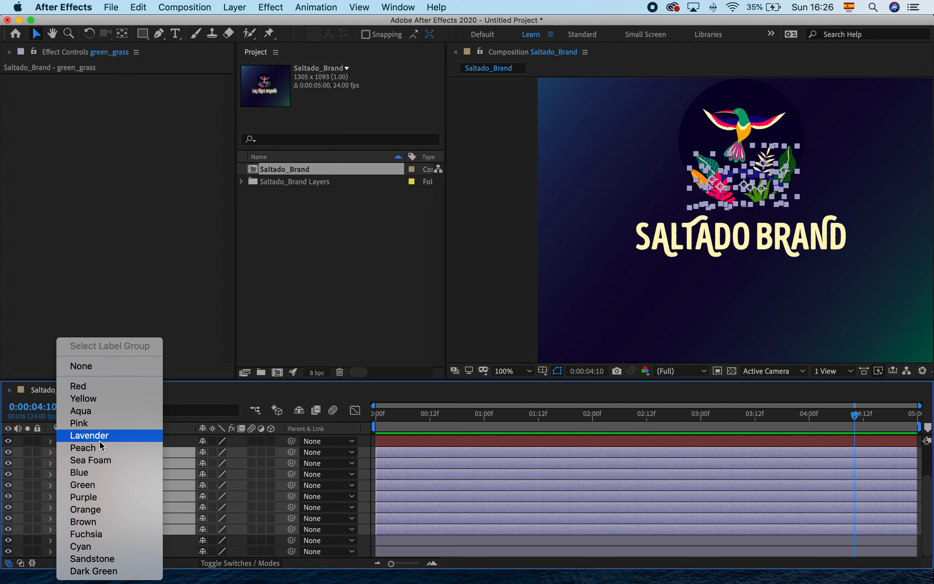
left_click(99, 413)
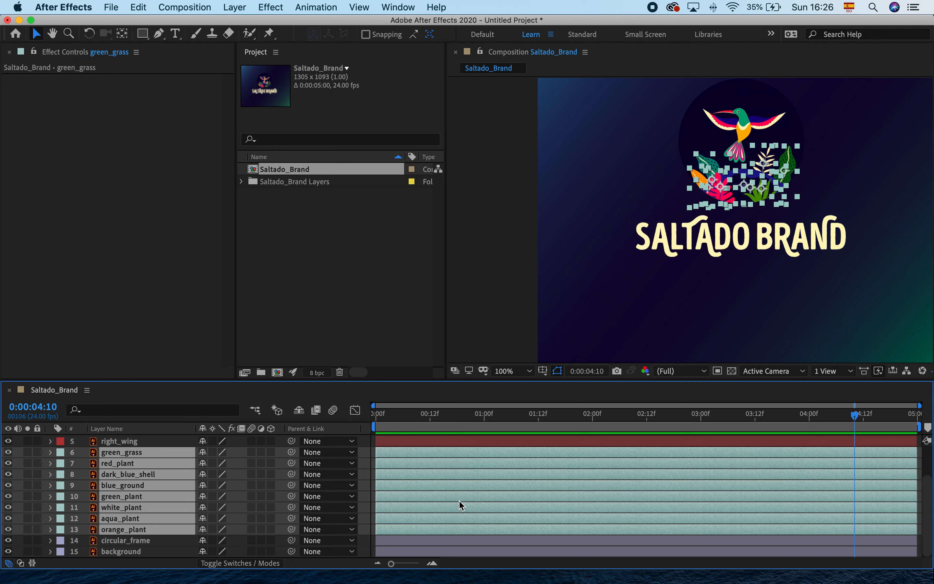
Step: Check the circular_frame and background layers and review the label colours throughout the layer stack
left_click(120, 552)
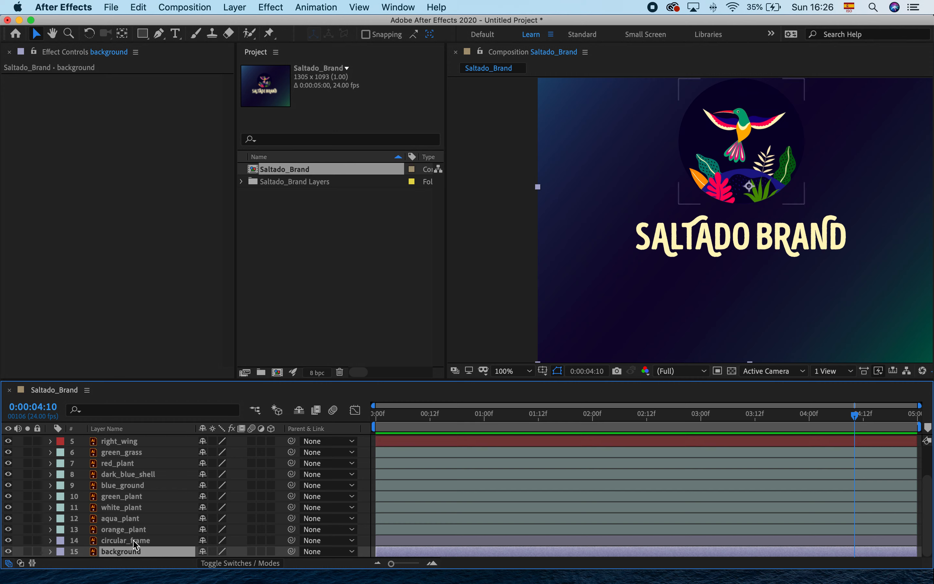
left_click(135, 541)
left_click(137, 552)
scroll(420, 474, "up", 3)
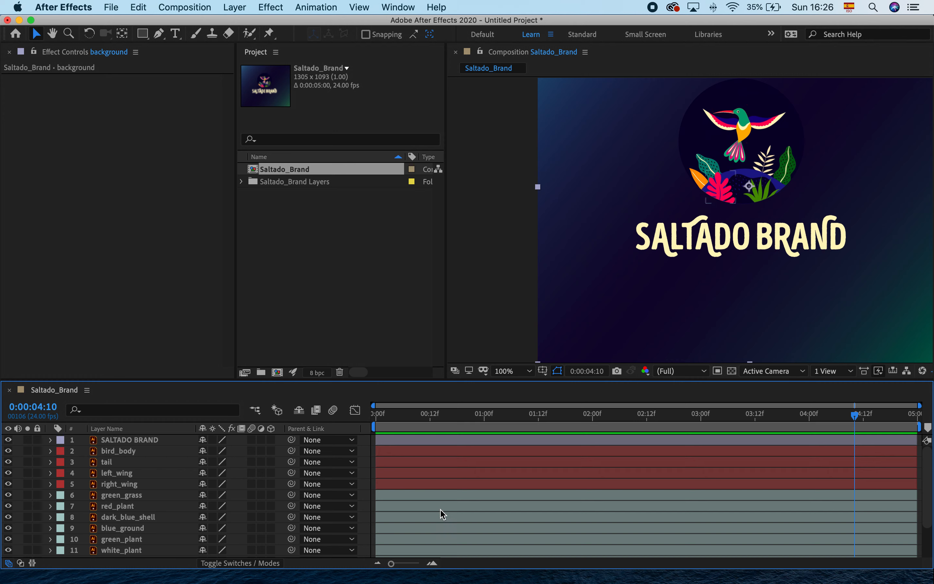
scroll(442, 514, "down", 3)
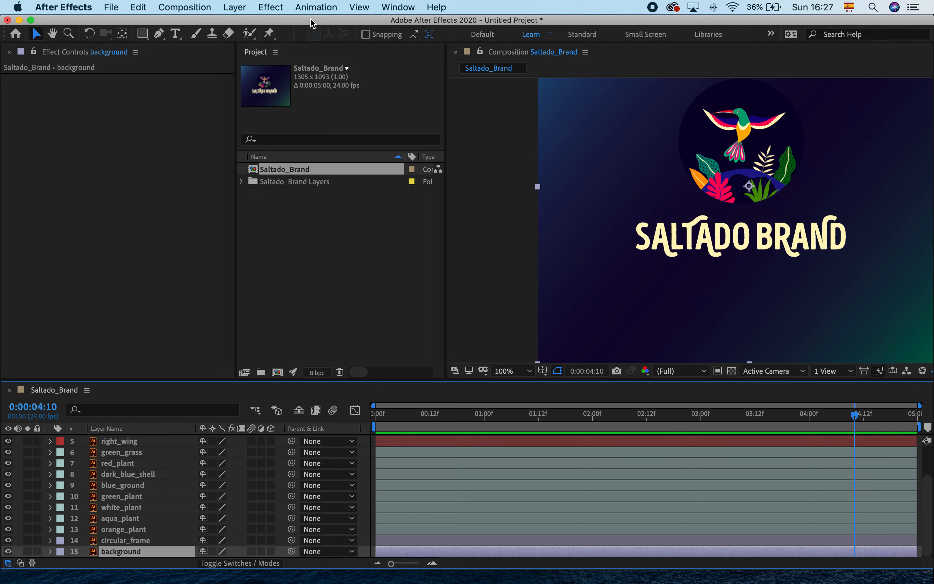
Step: Review the Saltado_Brand composition's frame rate and duration settings, choose Full resolution and accept the settings
left_click(185, 8)
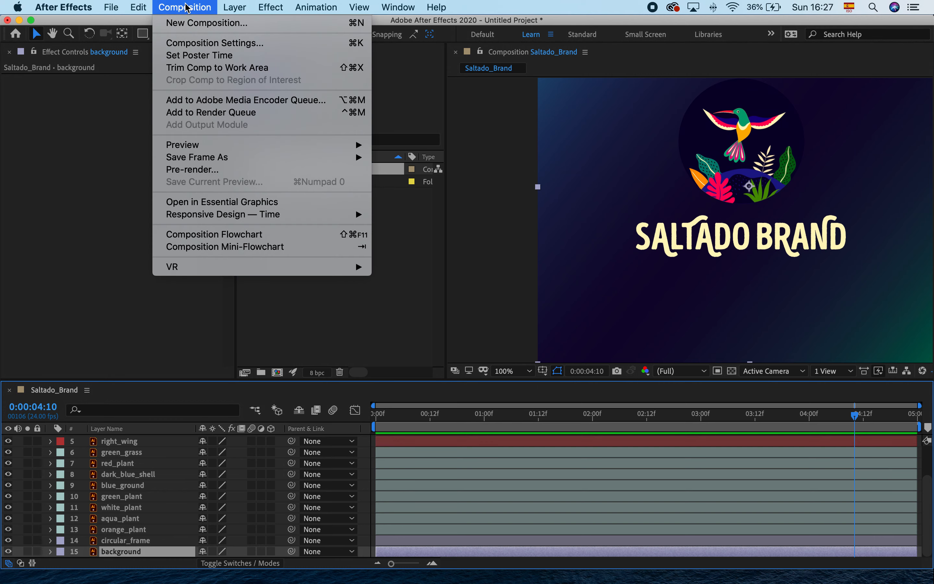
left_click(227, 44)
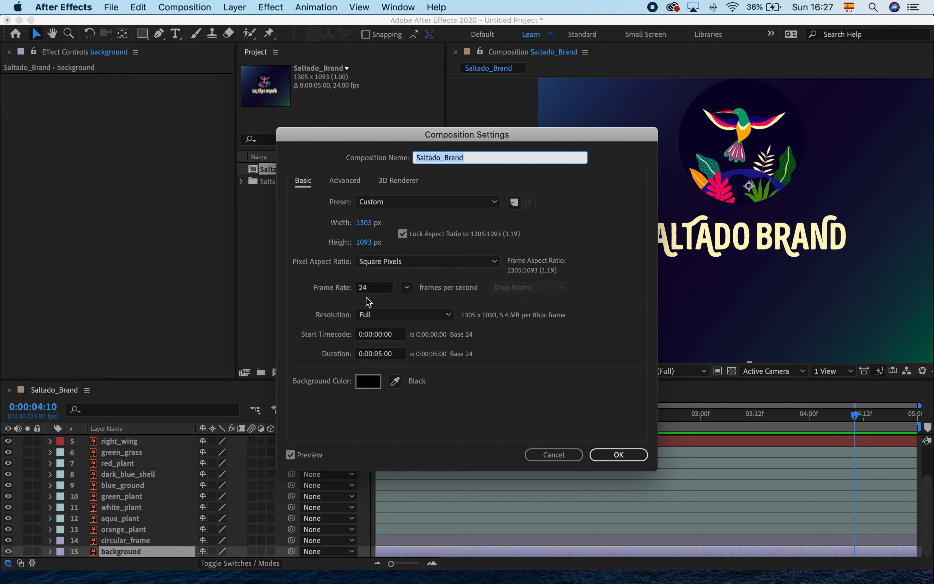
left_click(365, 288)
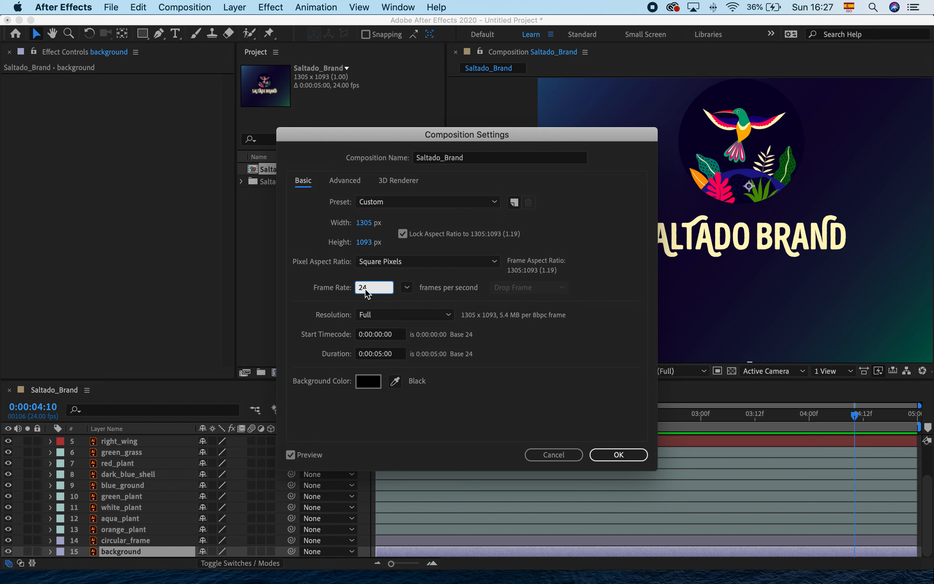
left_click(377, 357)
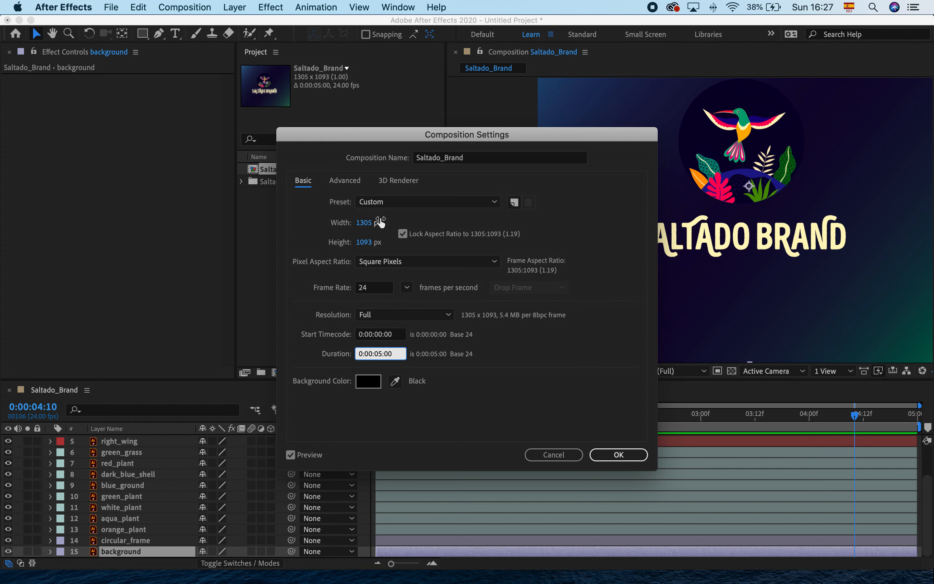
left_click(402, 320)
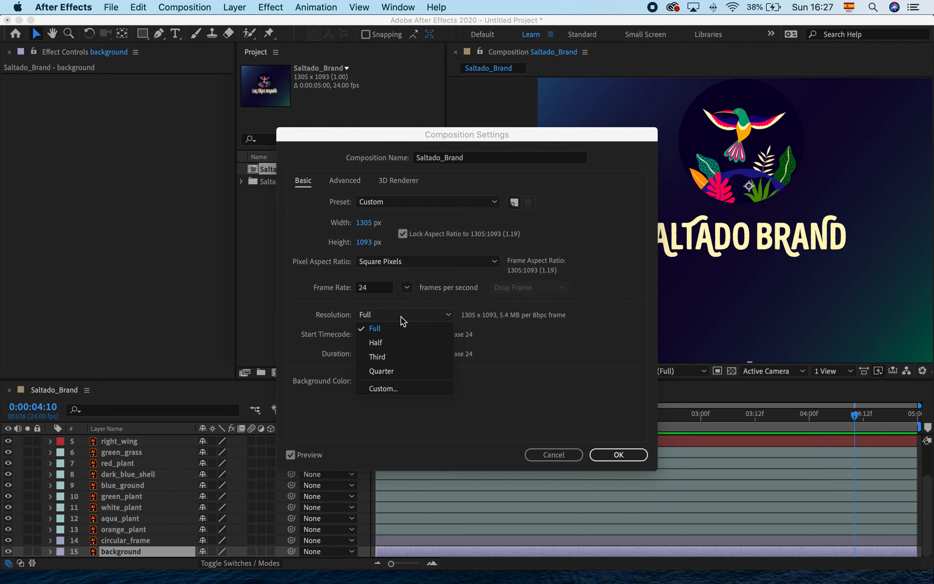
left_click(386, 331)
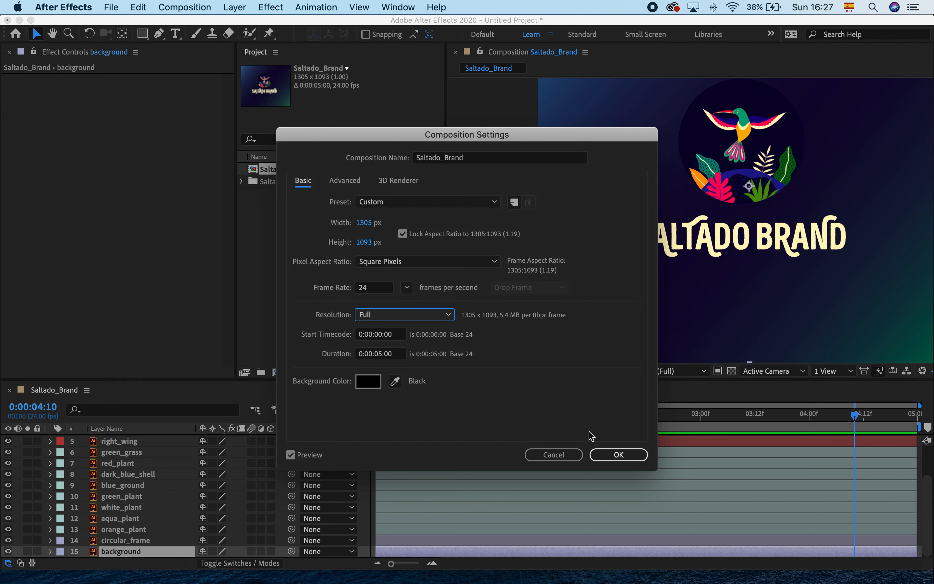
left_click(618, 456)
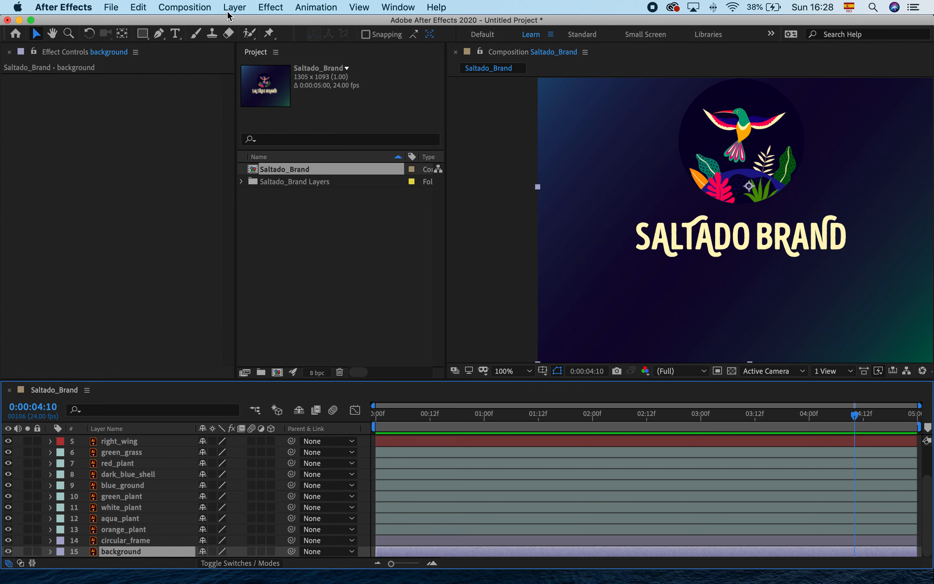
left_click(192, 6)
left_click(195, 5)
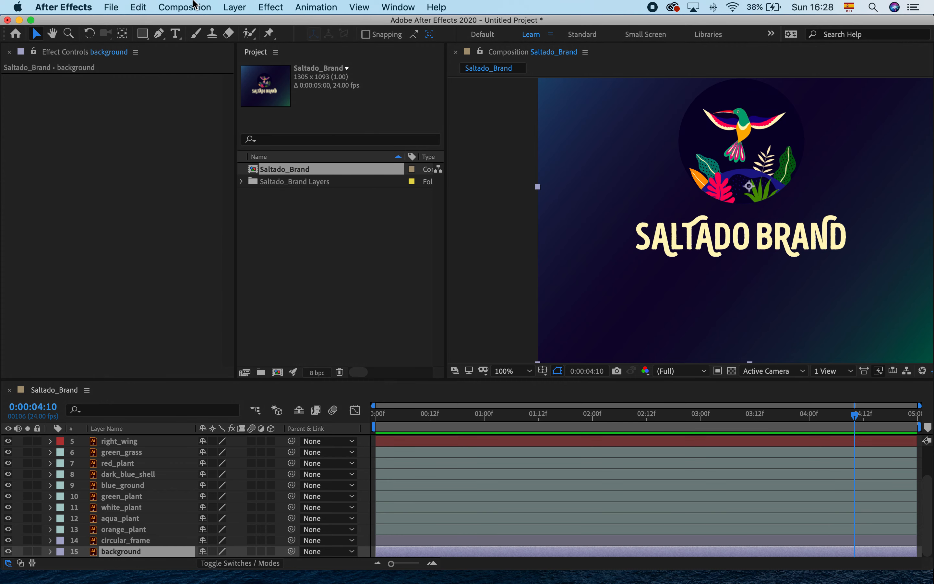
key("super+k")
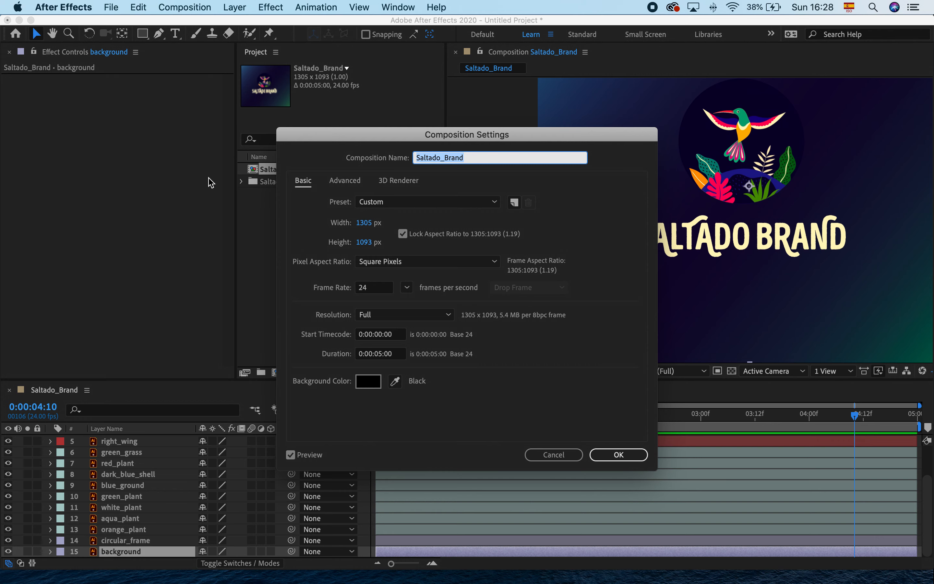
left_click(544, 458)
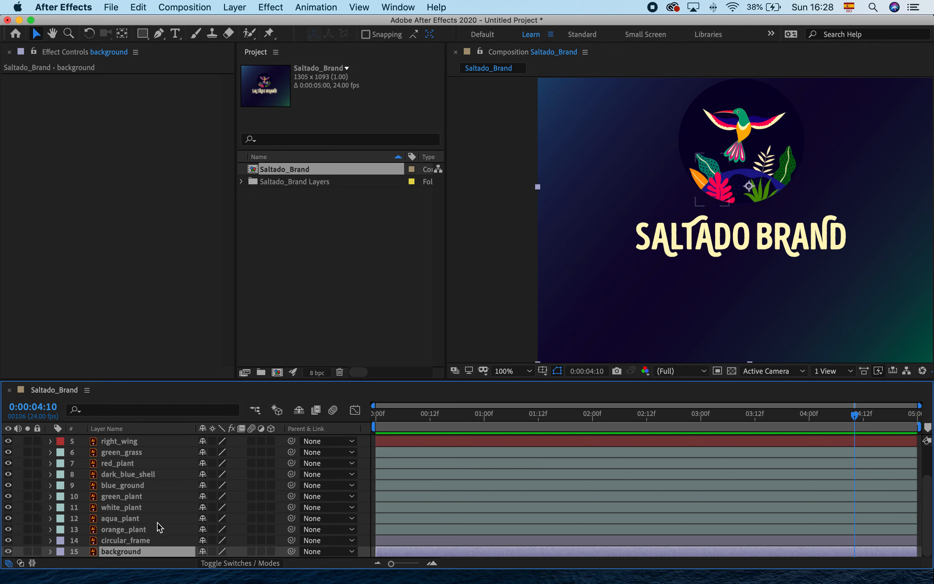
Step: Trim the start of the blue_ground layer to the 12-frame mark
scroll(159, 529, "up", 4)
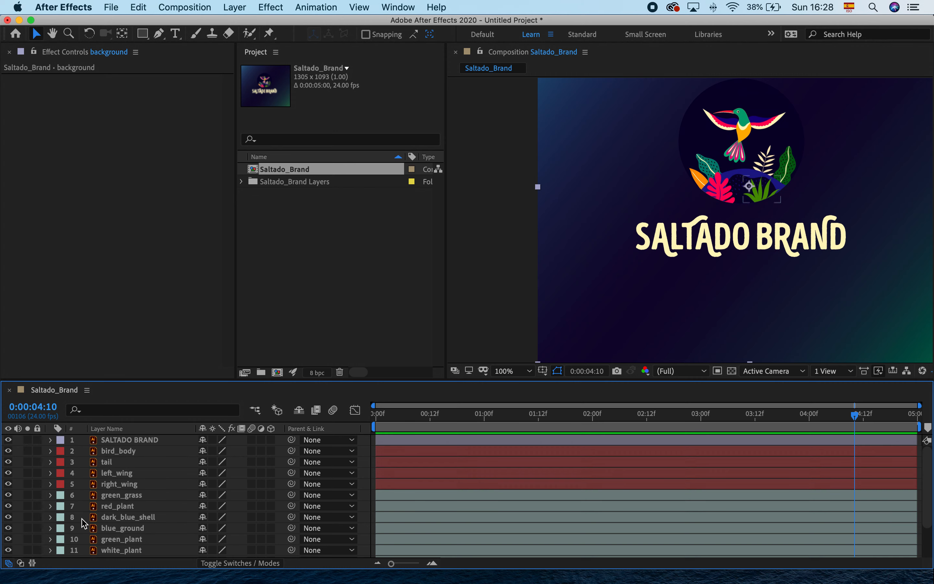
scroll(153, 515, "down", 4)
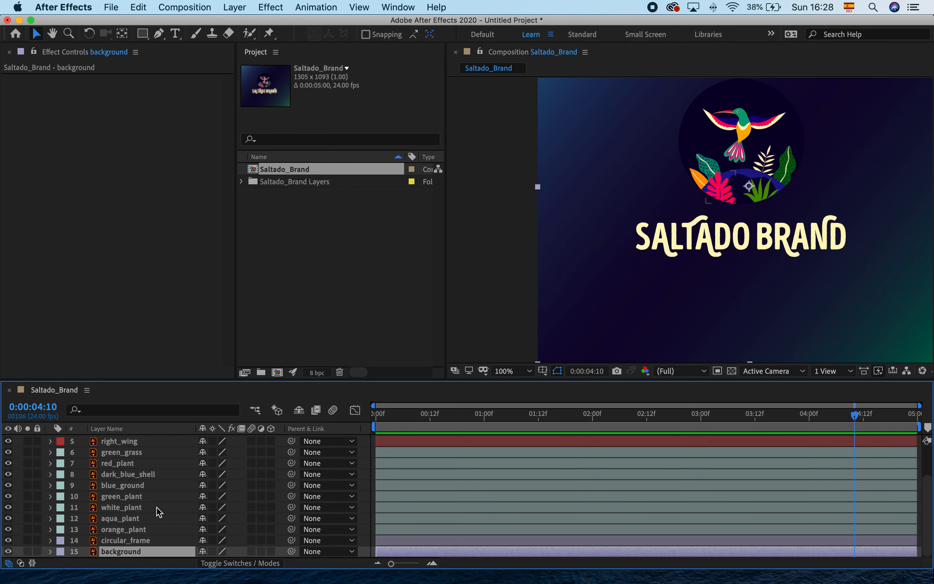
right_click(157, 508)
left_click(125, 491)
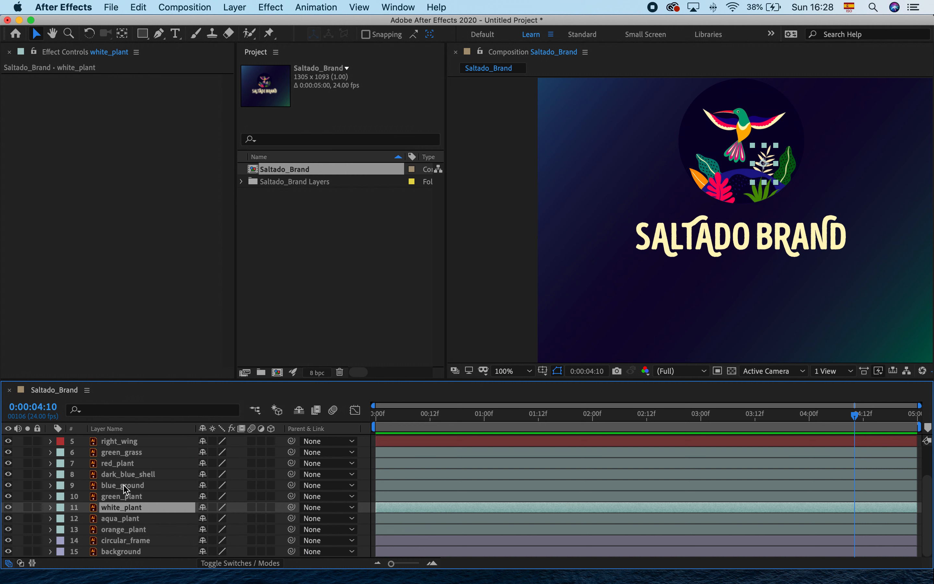
left_click(124, 486)
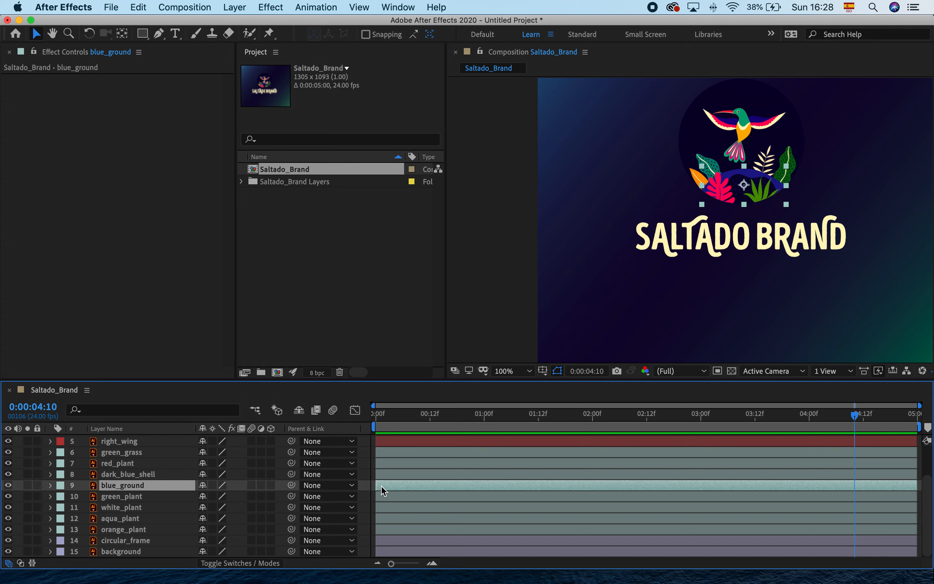
left_click_drag(380, 488, 429, 488)
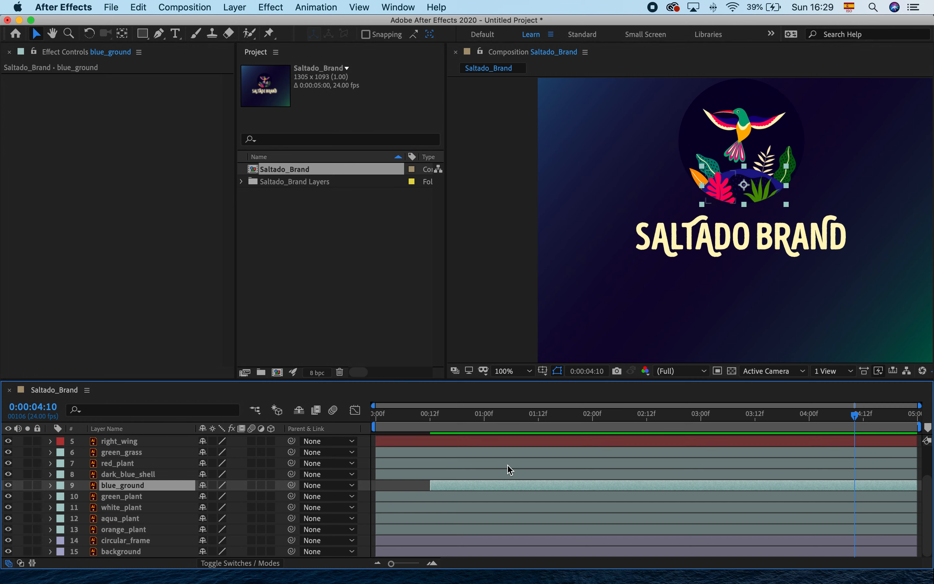
Step: Trim the starts of the dark_blue_shell, red_plant and green_grass layers to about frames 16, 14 and 17 respectively
left_click(441, 475)
left_click_drag(376, 474, 447, 474)
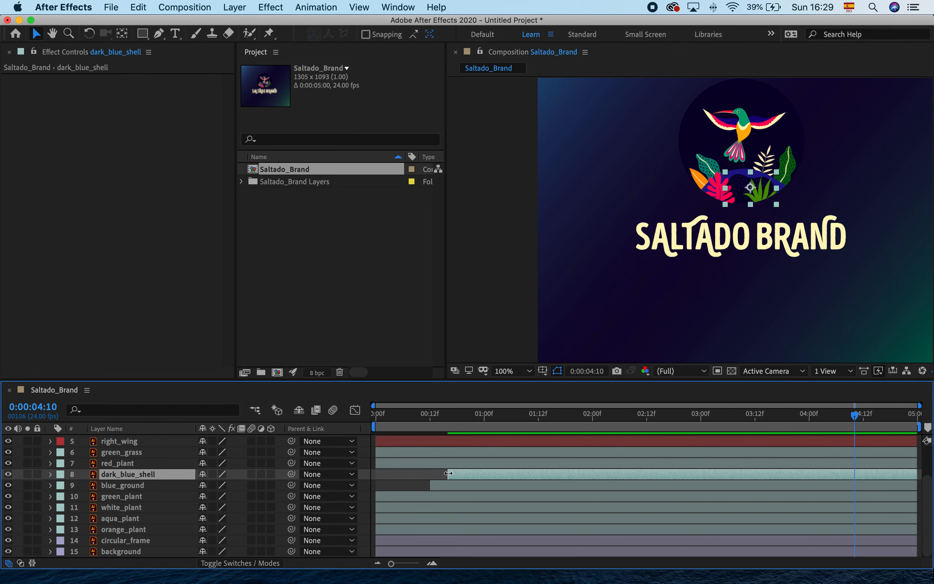
left_click(384, 464)
left_click_drag(377, 463, 438, 465)
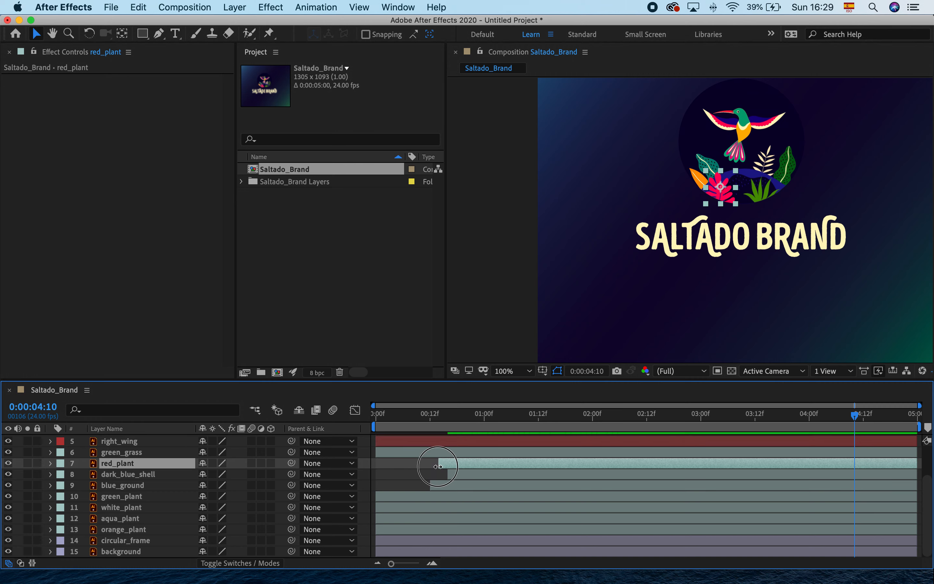
left_click(406, 452)
left_click_drag(374, 452, 453, 457)
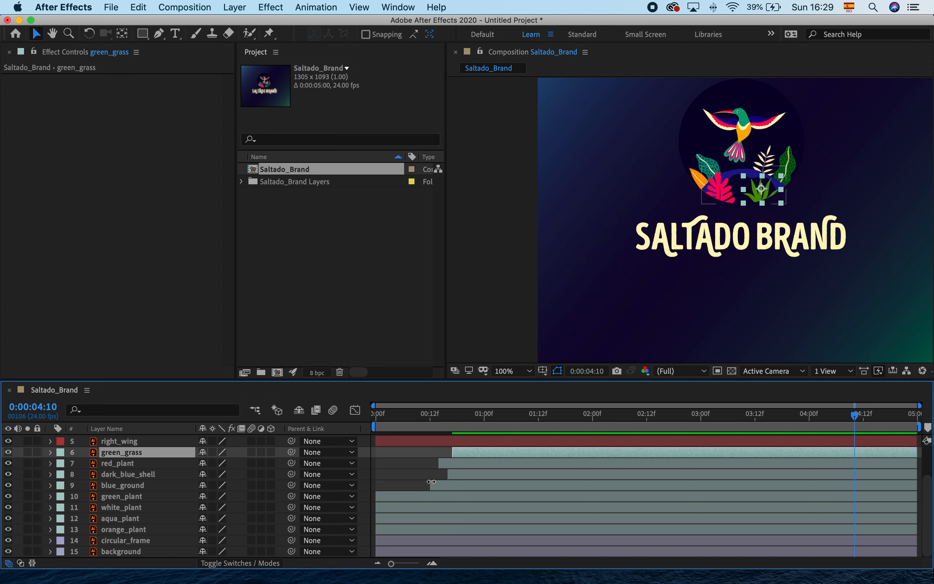
Step: Trim the starts of the green_plant, white_plant, aqua_plant and orange_plant layers to about frames 17, 15, 19 and 17 respectively
left_click(433, 498)
left_click_drag(374, 498, 453, 497)
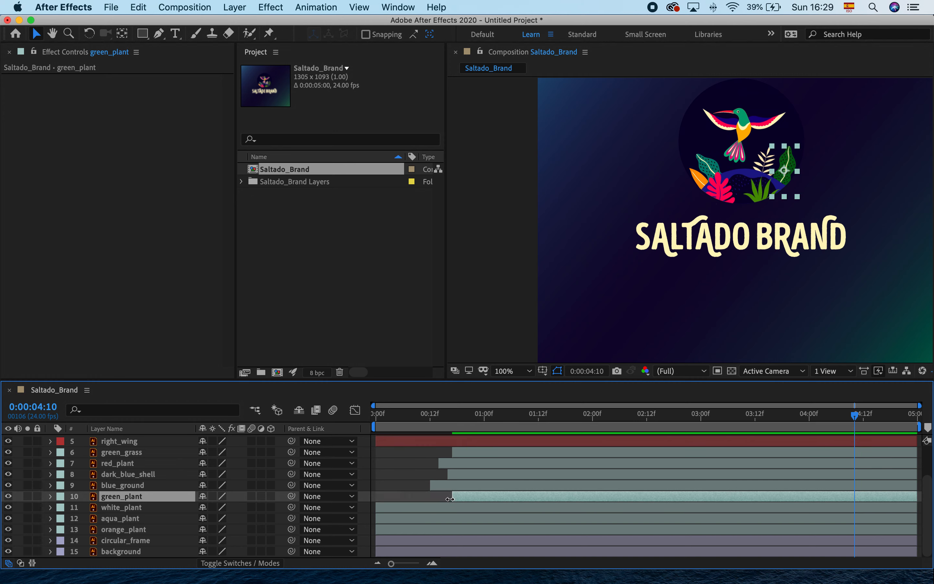
left_click(411, 508)
left_click_drag(376, 508, 444, 509)
left_click(403, 518)
left_click_drag(376, 516, 462, 516)
left_click(409, 530)
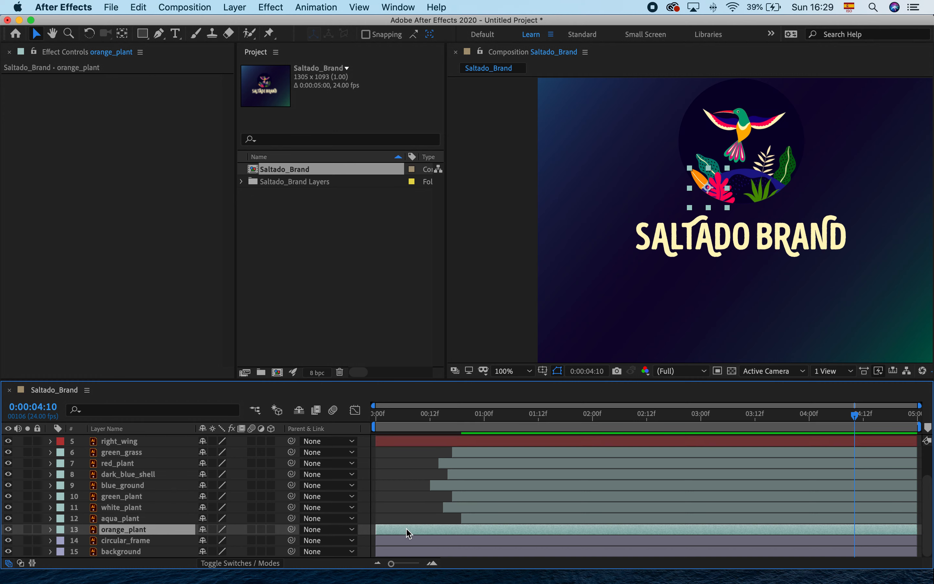
left_click_drag(377, 529, 451, 530)
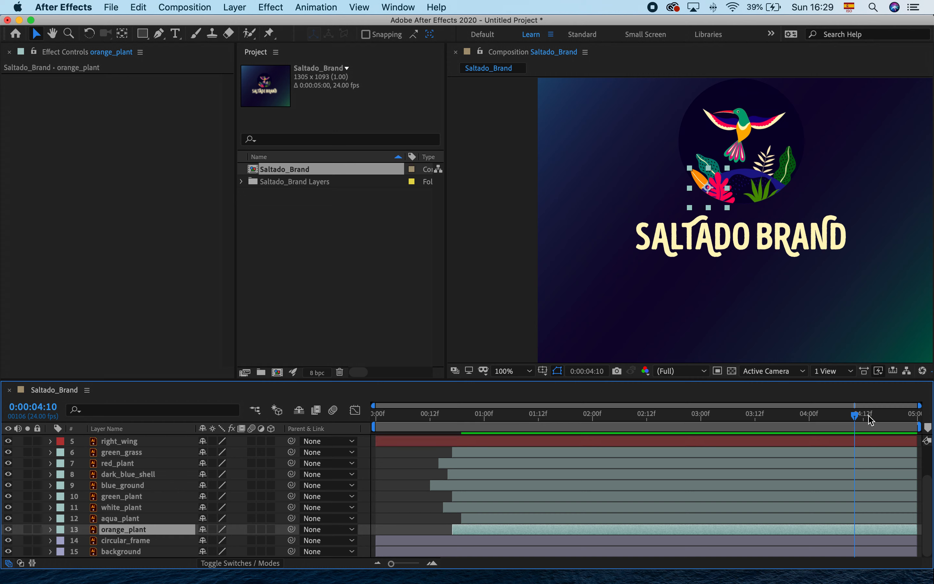
Step: Preview the staggered layer starts twice from the beginning of the composition and return the current time to 0:00:00:00
left_click_drag(855, 415, 335, 411)
key("space")
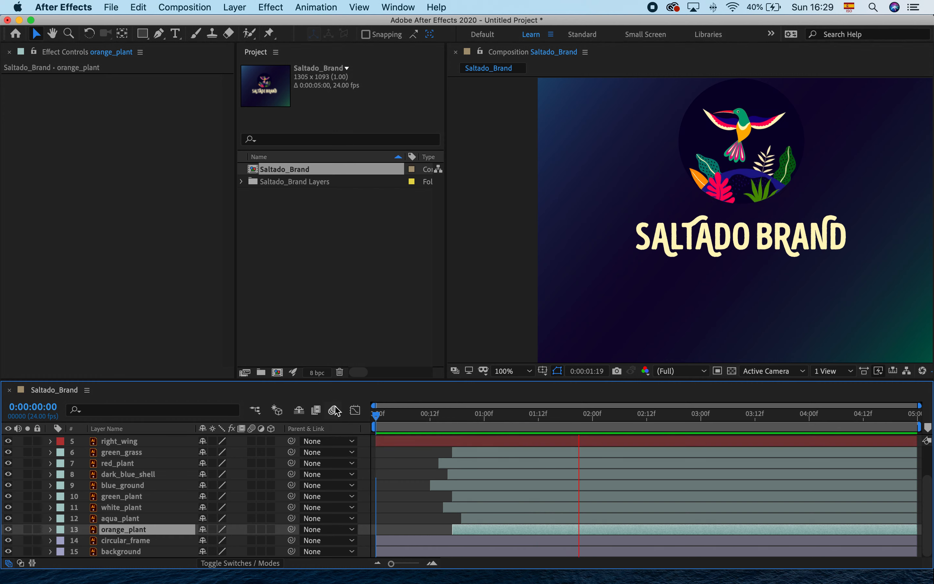
key("space")
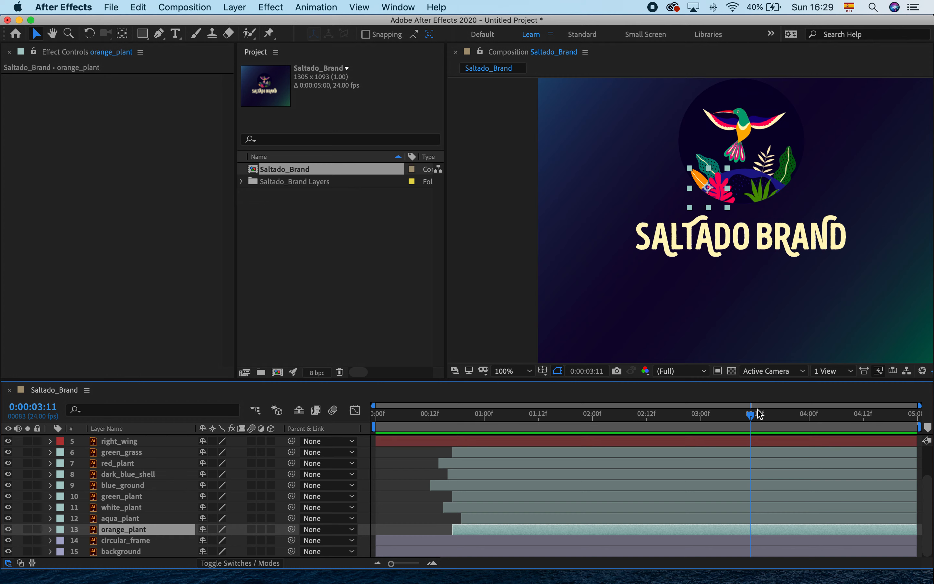
left_click_drag(753, 414, 327, 417)
key("space")
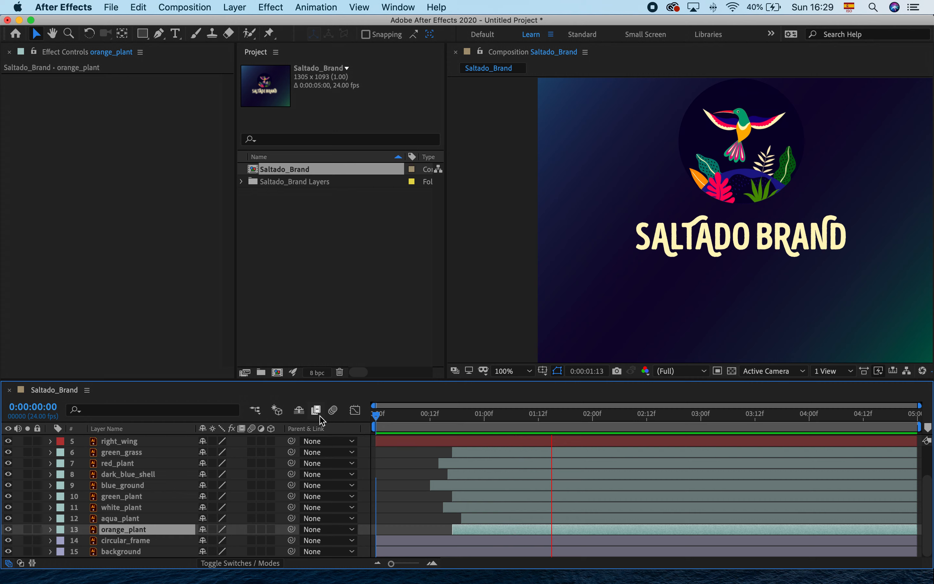
key("space")
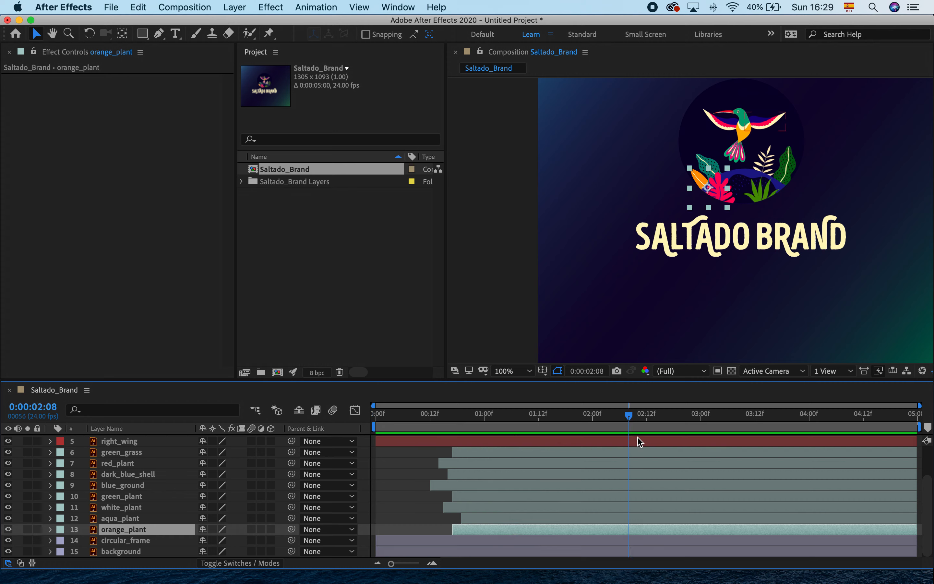
left_click_drag(588, 415, 285, 441)
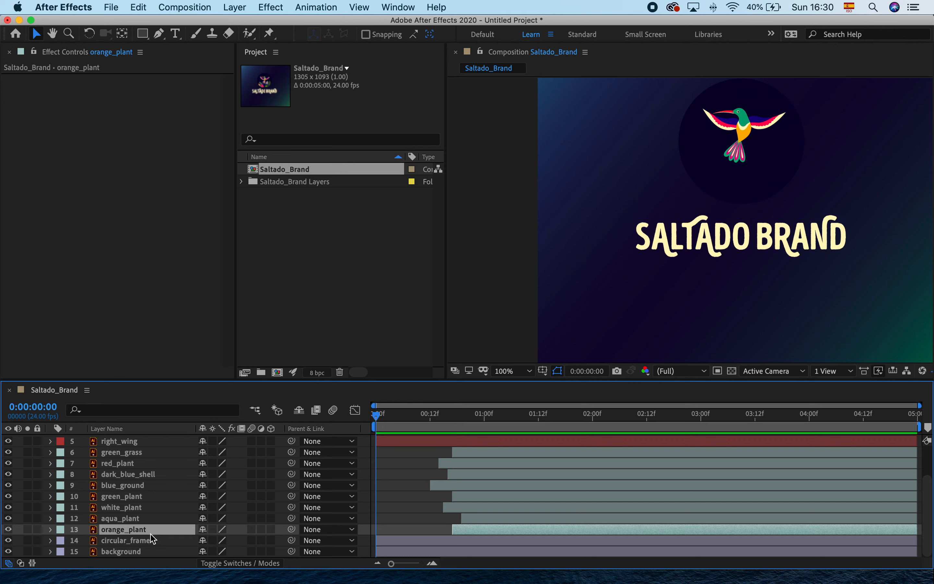
Step: Reveal the Opacity property on all plant and ground layers, from green_grass to orange_plant
left_click(477, 453)
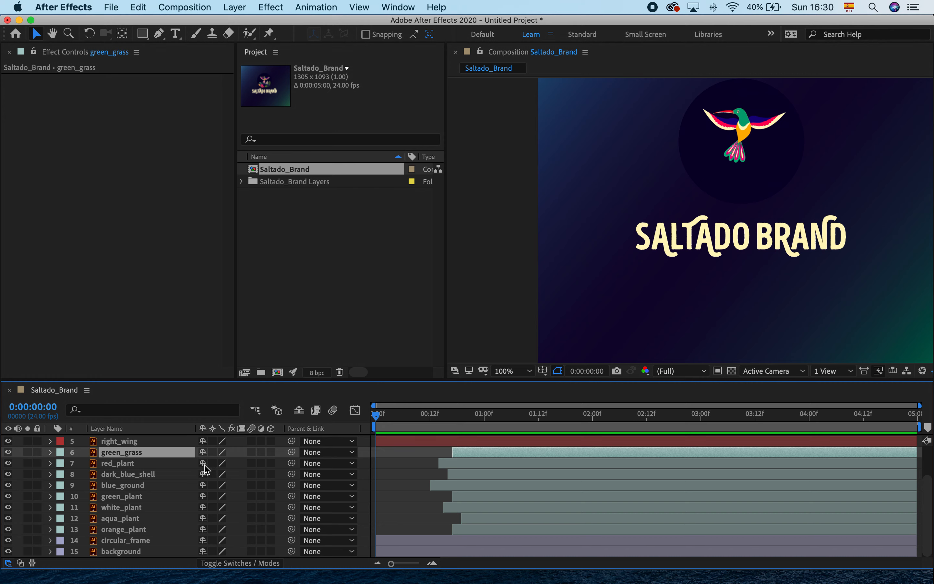
left_click(160, 531, "shift")
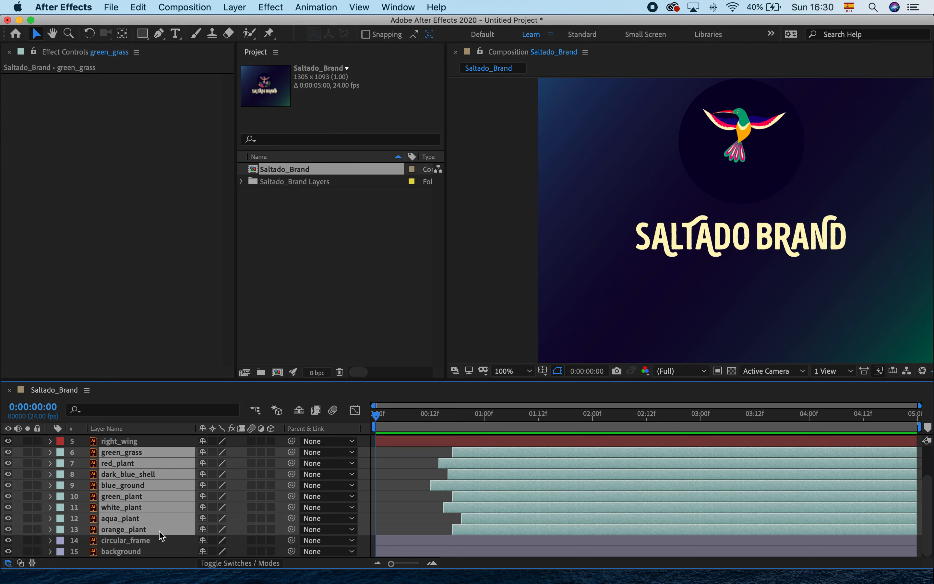
key("t")
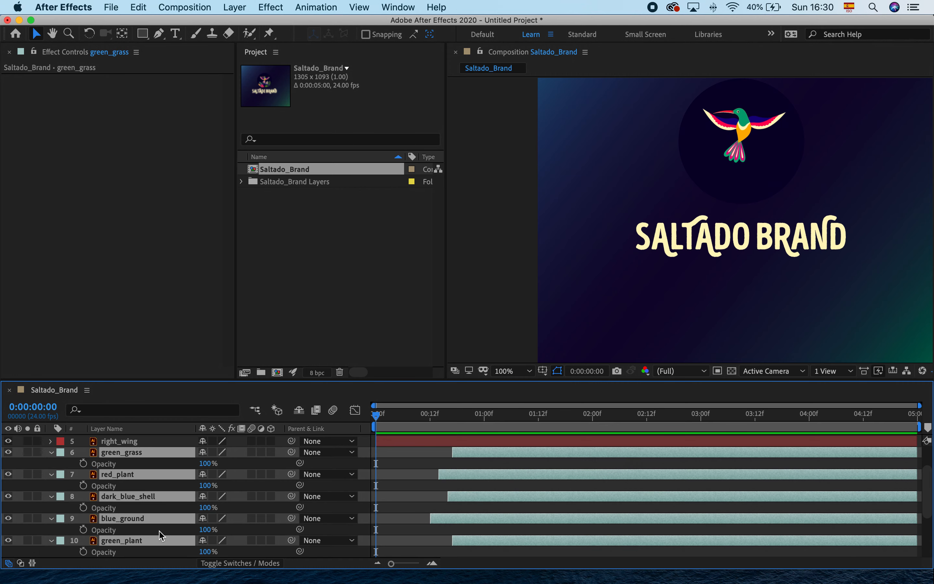
scroll(119, 491, "down", 1)
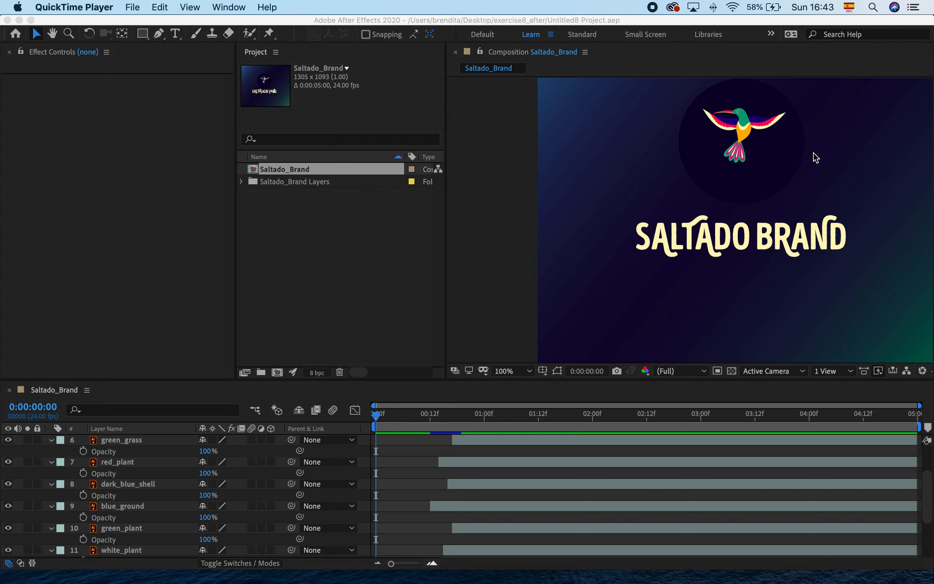
Step: Select the layers from green_grass to orange_plant again and move the current time to 0:00:00:12, where blue_ground starts
scroll(180, 462, "up", 3)
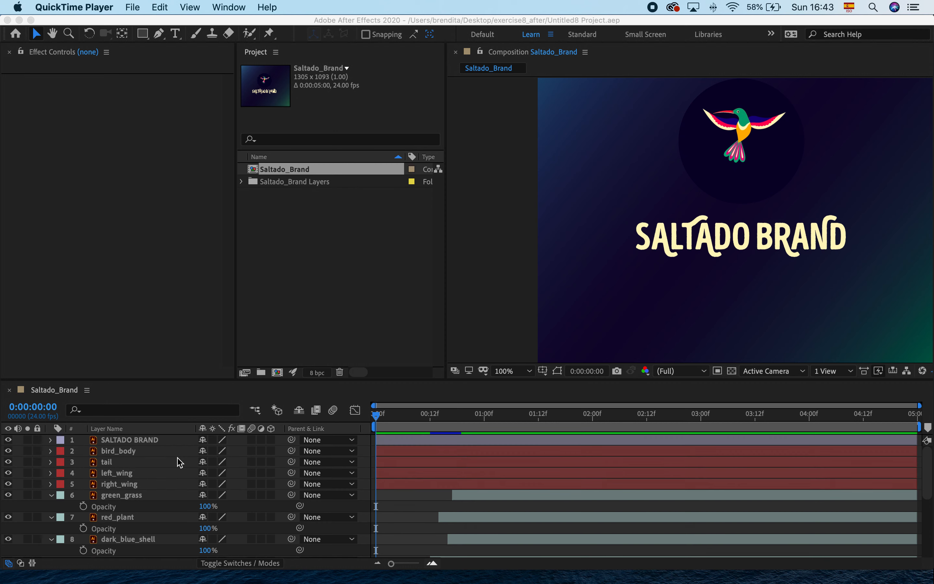
scroll(180, 463, "down", 3)
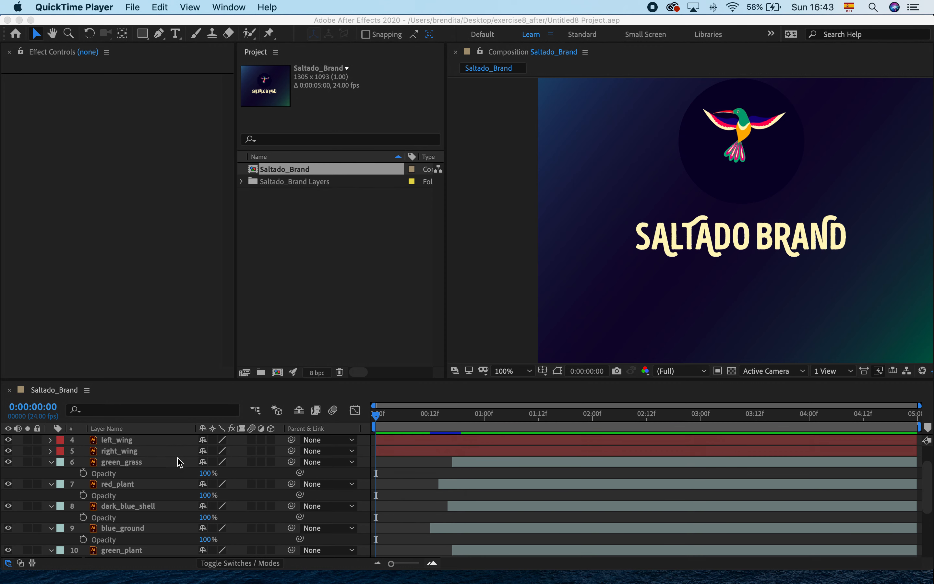
left_click(404, 469)
left_click(127, 466)
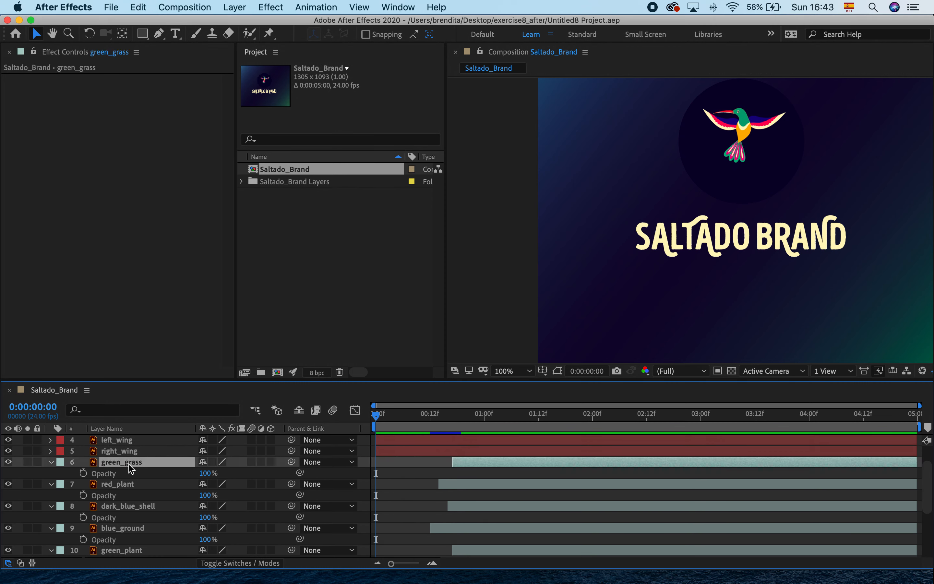
scroll(138, 492, "down", 2)
scroll(144, 549, "down", 3)
scroll(142, 544, "down", 3)
left_click(130, 529, "shift")
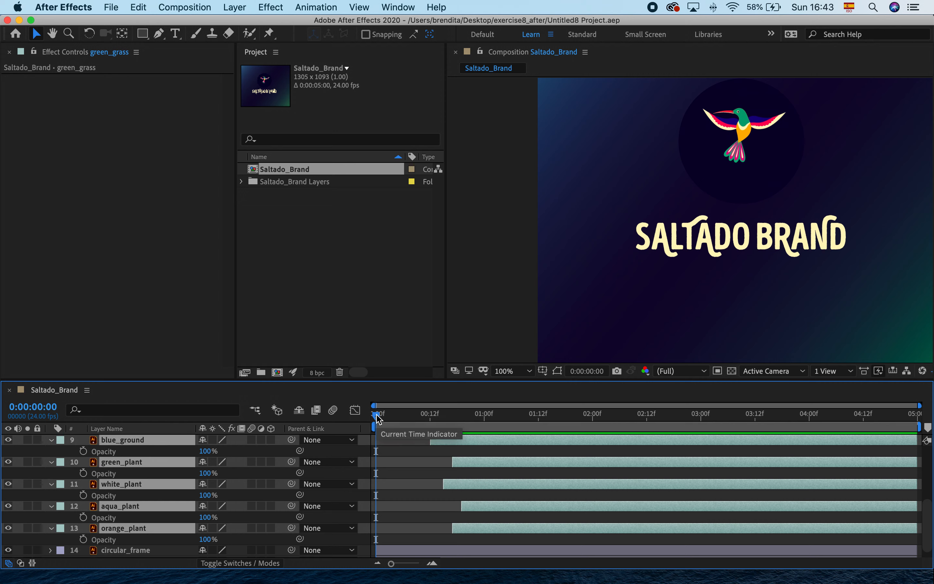
left_click_drag(378, 419, 433, 423)
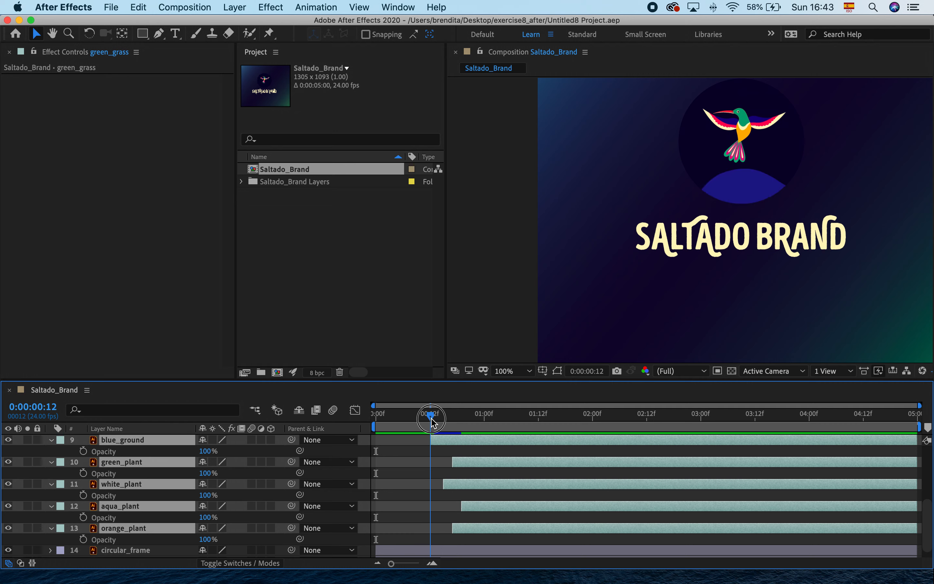
Step: Add Opacity keyframes at 100% on all selected plant and ground layers at 0:00:00:18
left_click_drag(432, 423, 453, 427)
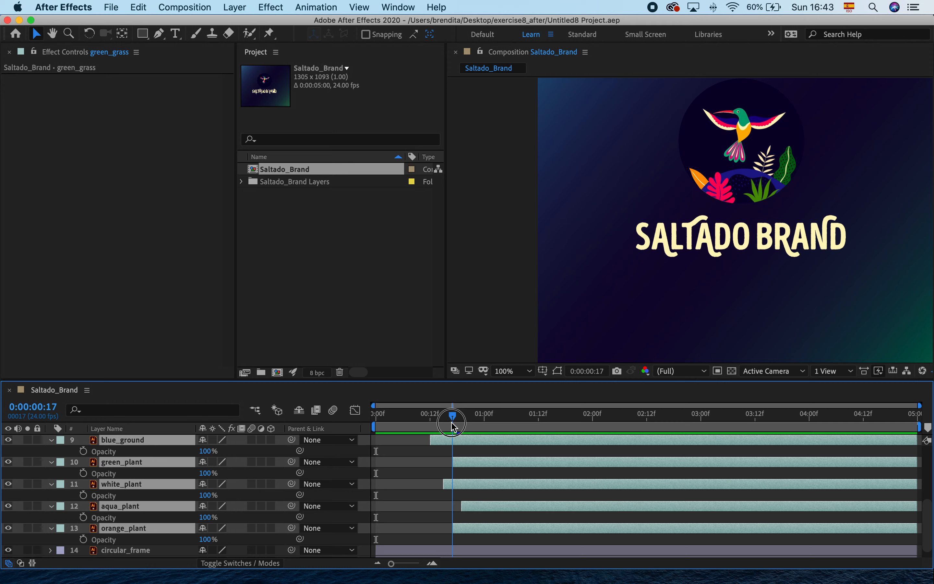
left_click_drag(453, 426, 459, 426)
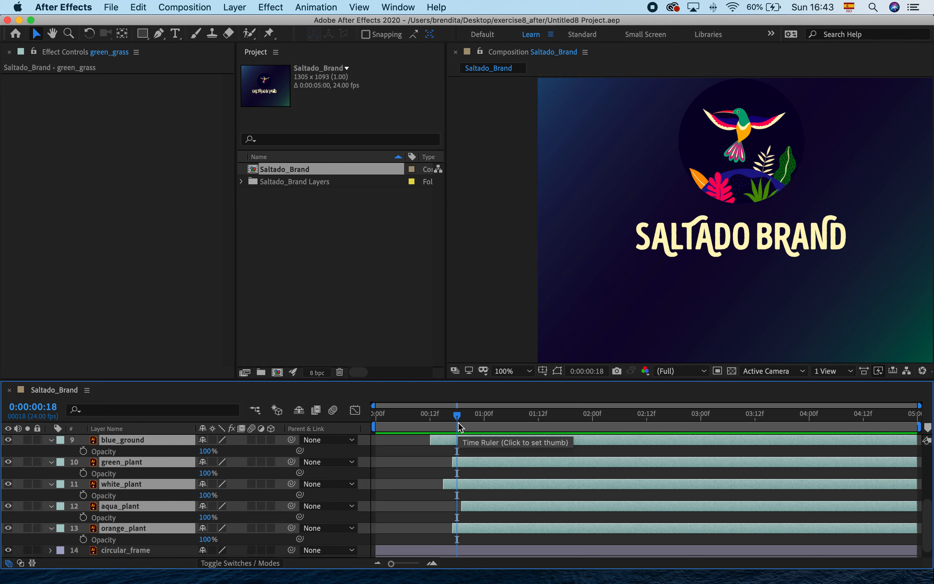
left_click(83, 451)
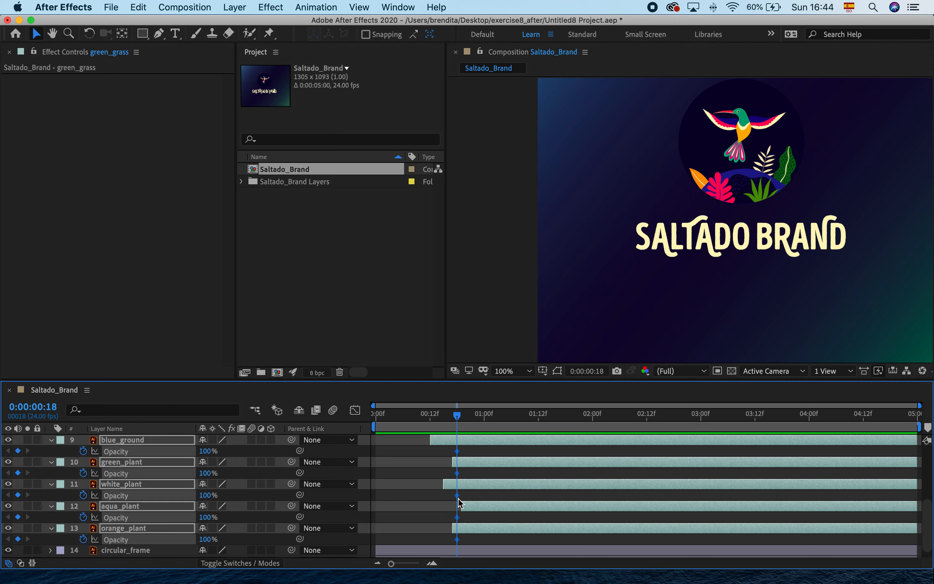
Step: Set the Opacity of all selected plant and ground layers to 0% at 0:00:00:00
mouse_move(459, 474)
left_click_drag(458, 419, 389, 417)
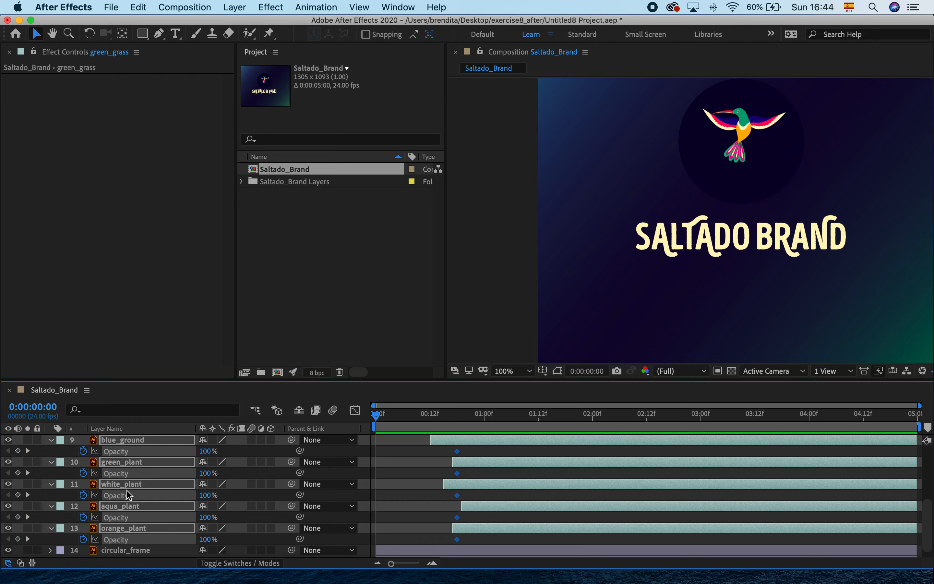
left_click(207, 451)
type("0")
key("Return")
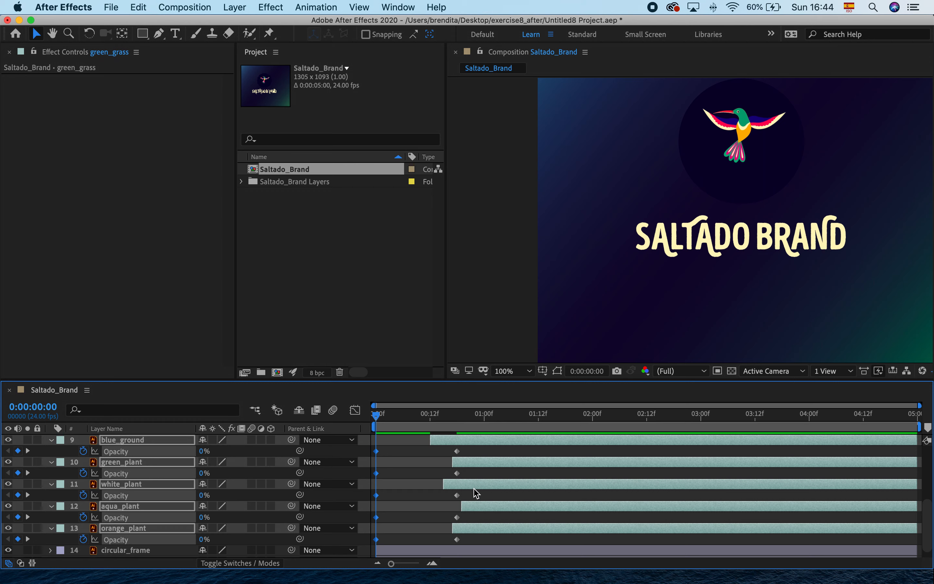
Step: Stagger the ending Opacity keyframes of blue_ground, green_plant, white_plant, aqua_plant and orange_plant at about frames 21, 20, 17, 22 and 20, and preview the fade-in
left_click_drag(457, 451, 471, 542)
key("space")
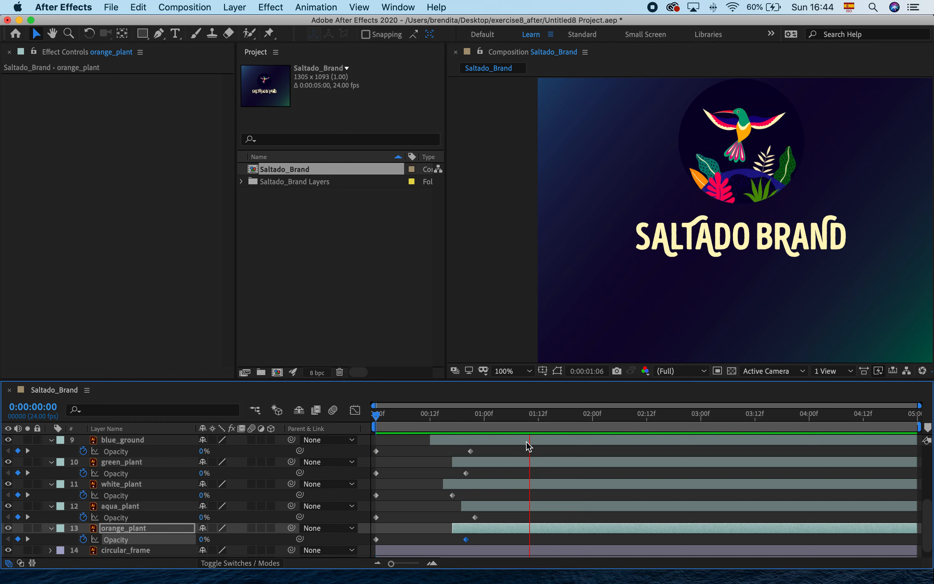
key("space")
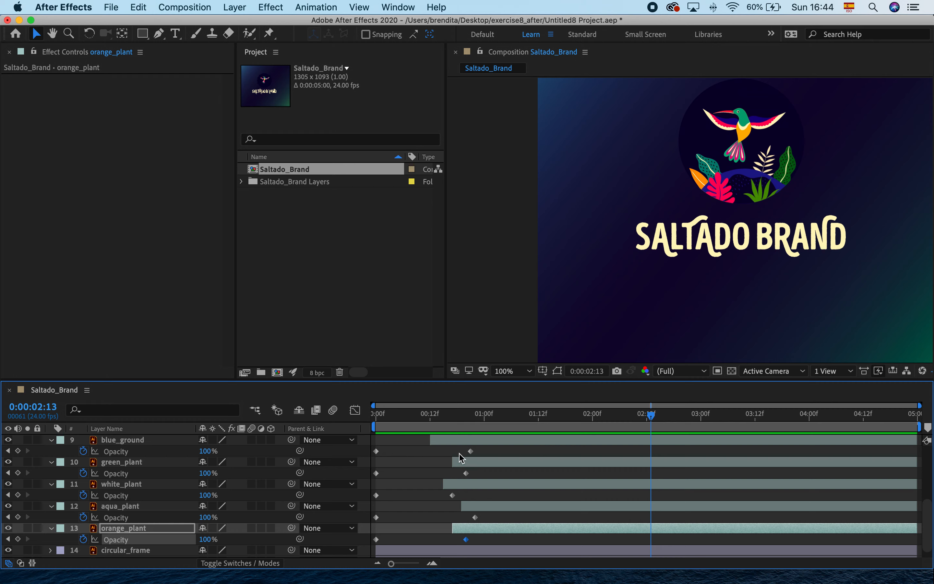
Step: Delay blue_ground's ending Opacity keyframe to about 0:00:01:01 and move the current time to 0:00:01:05
left_click_drag(471, 451, 480, 451)
left_click_drag(651, 417, 479, 437)
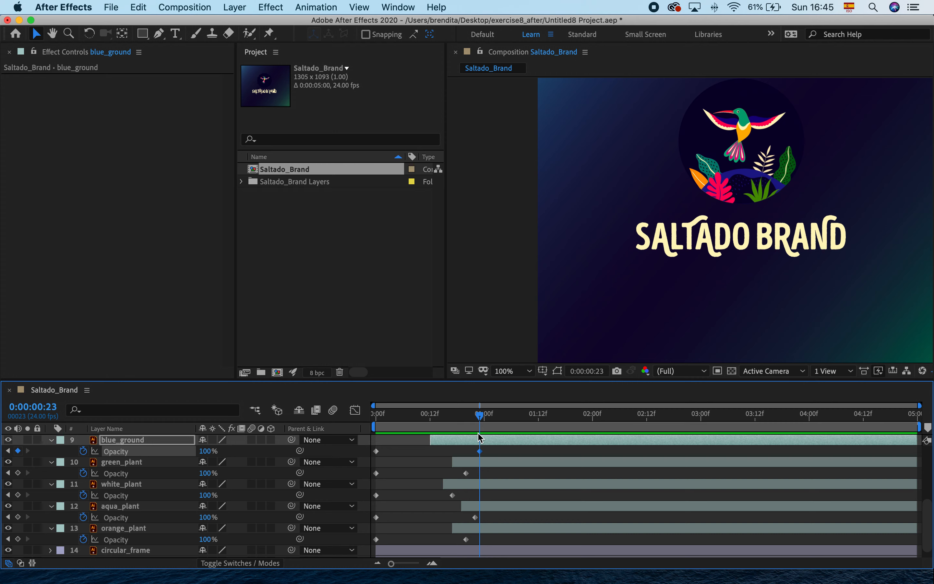
left_click_drag(480, 451, 474, 477)
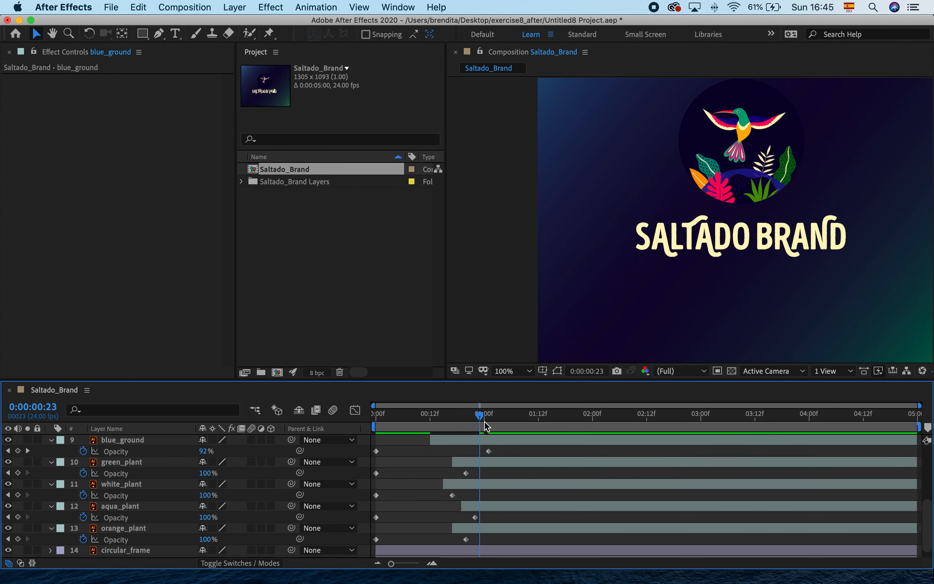
left_click_drag(479, 415, 508, 450)
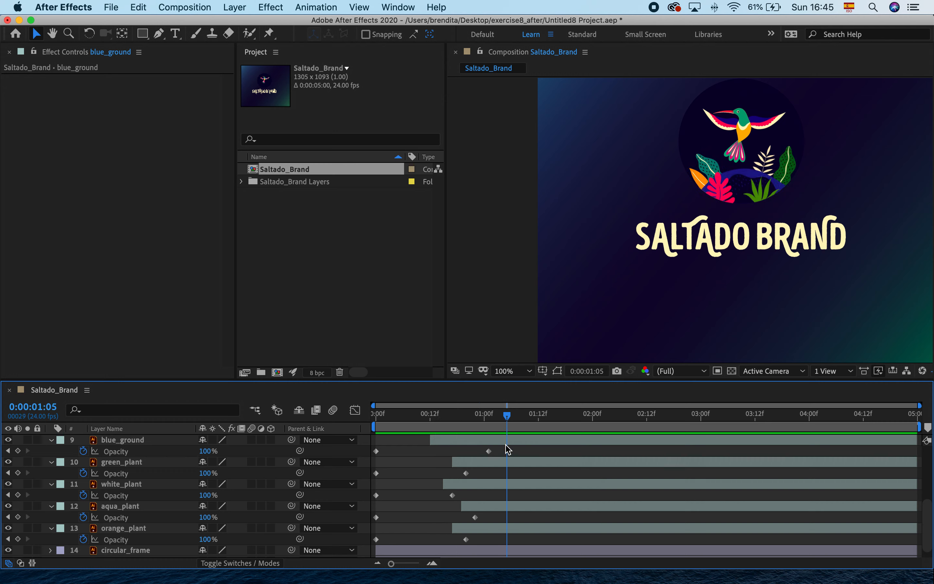